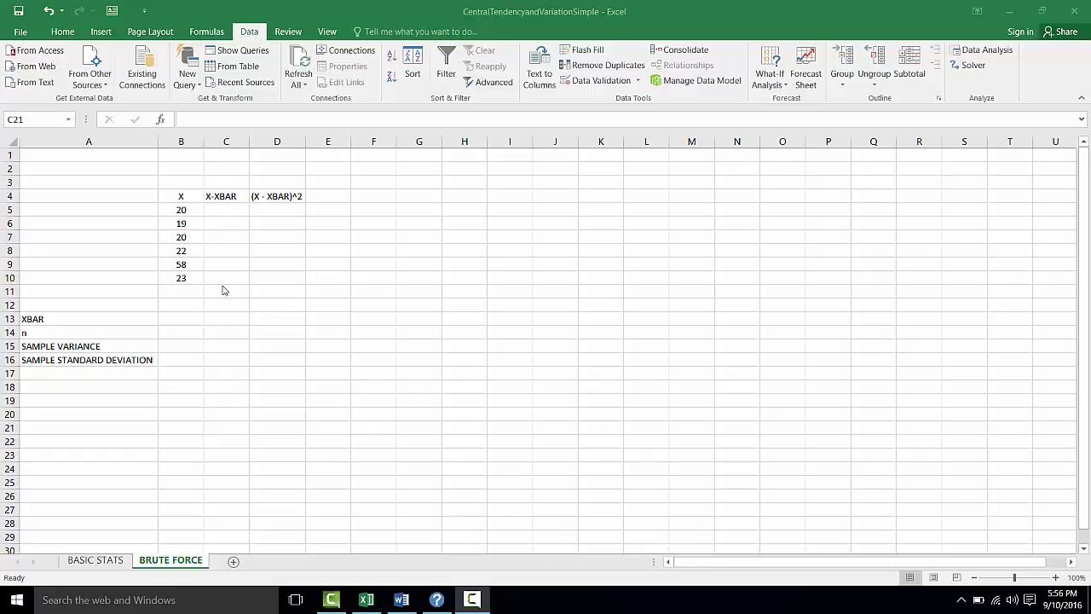
Calculate the mean of the X values in B13 beside XBAR with =AVERAGE(B5:B10)
click(179, 321)
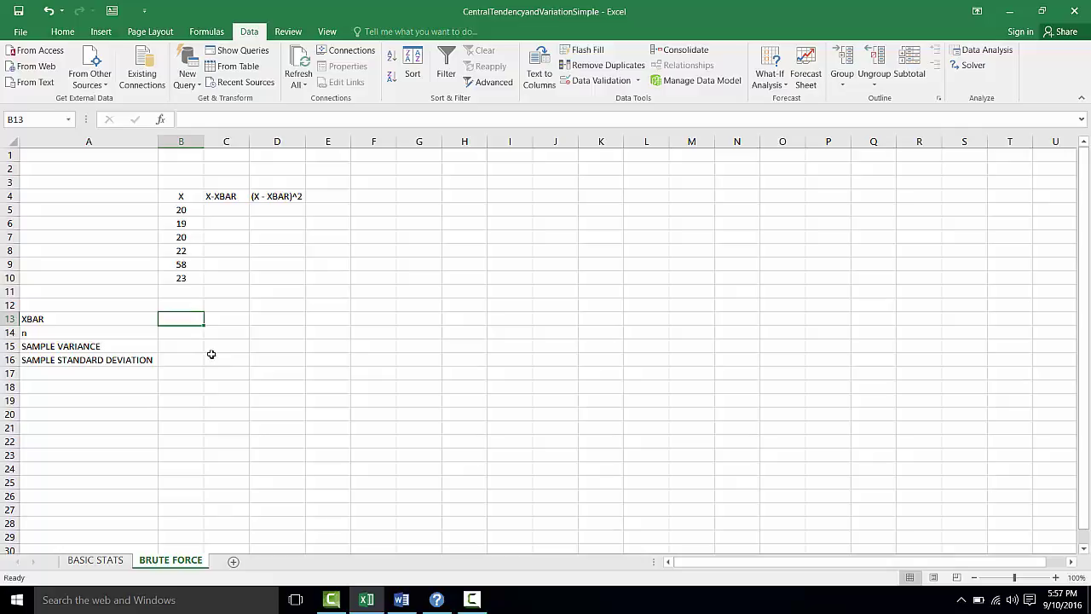
text(=A)
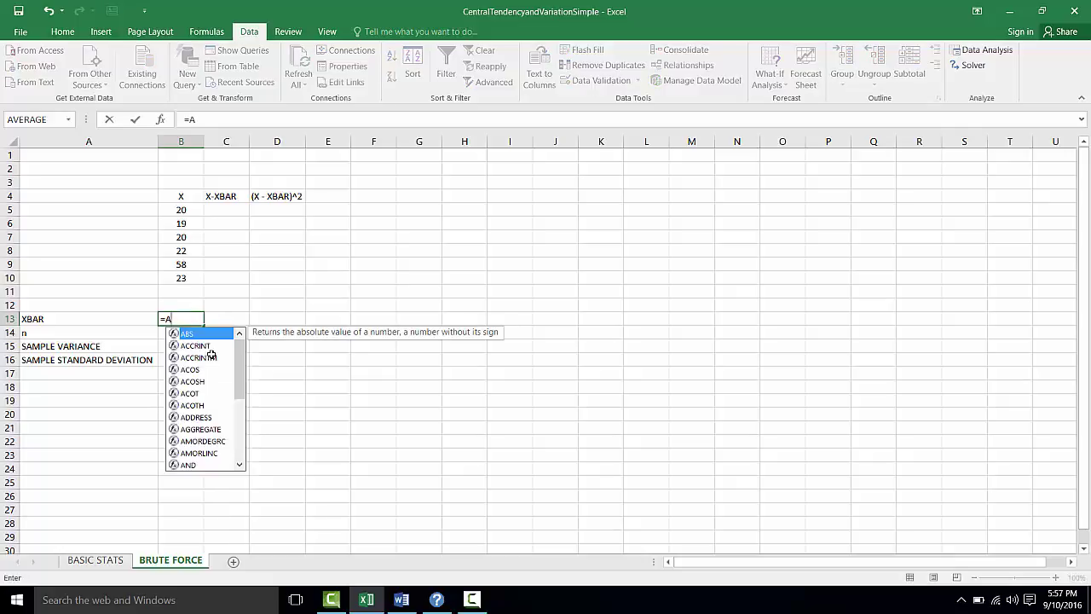
text(VERAGE()
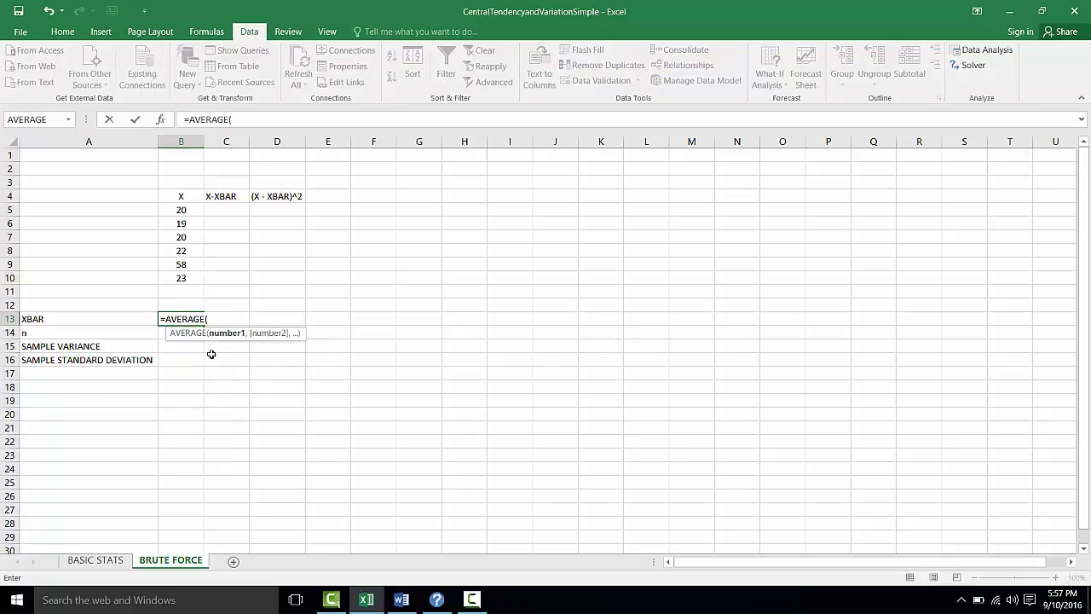
drag(190, 211, 190, 281)
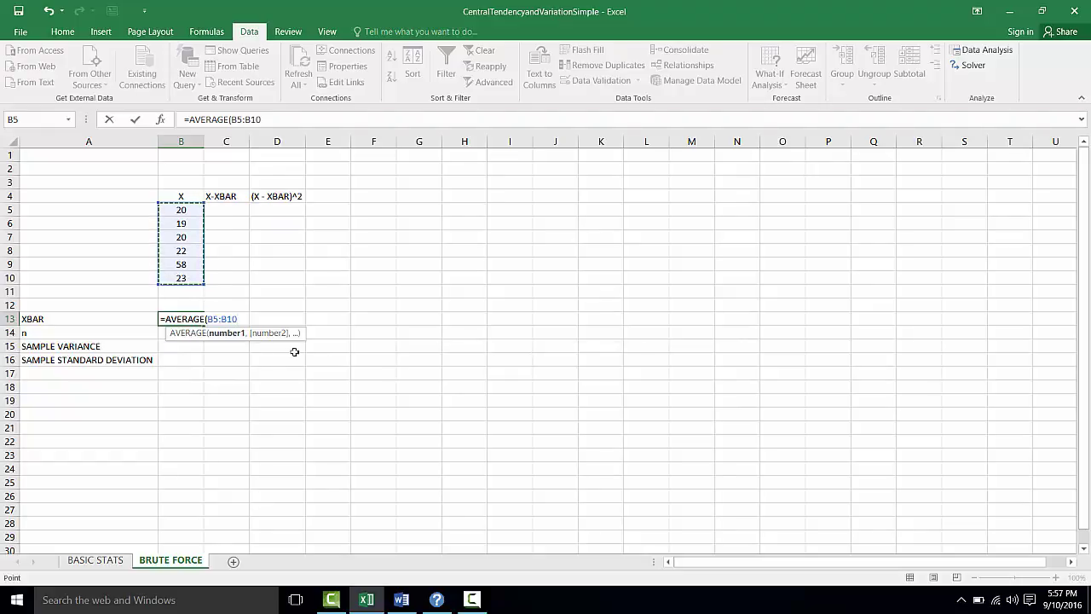
text())
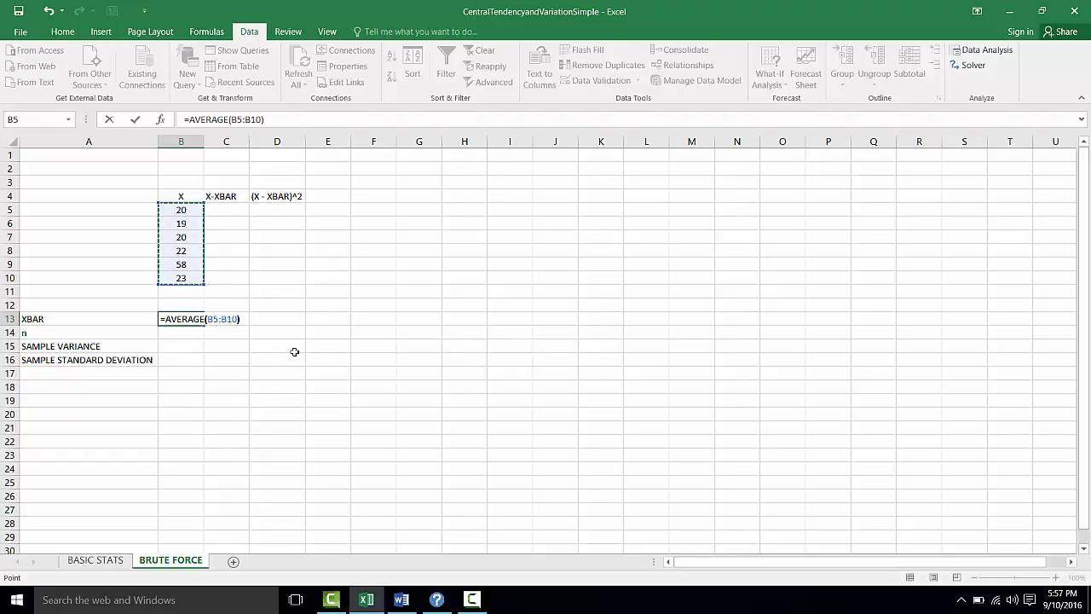
key(Return)
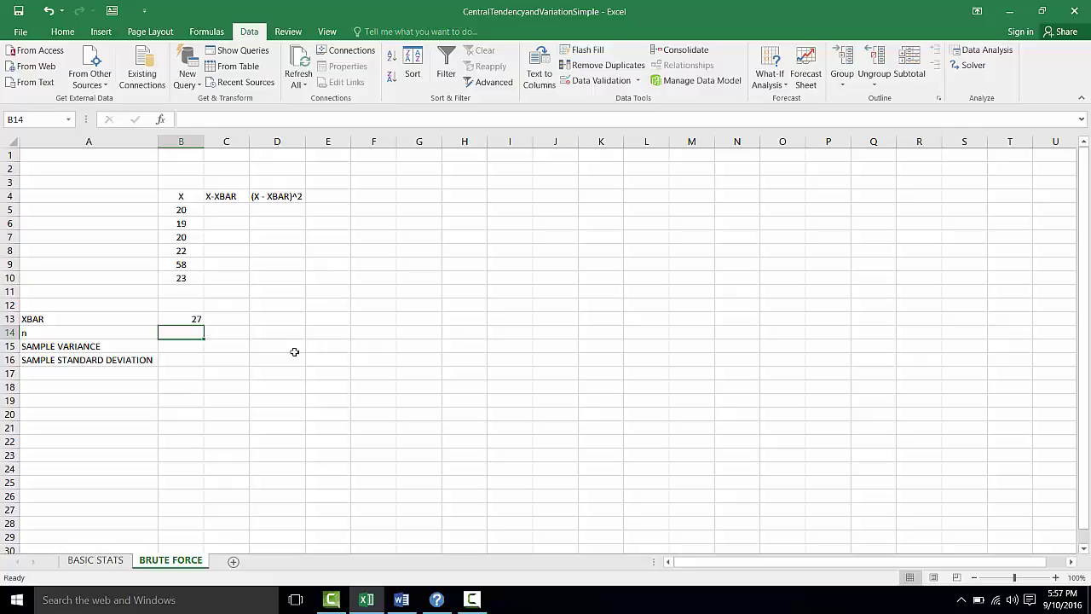
Insert the statistical COUNT function in B14 beside n, using the X values B5:B10 as its argument
click(162, 120)
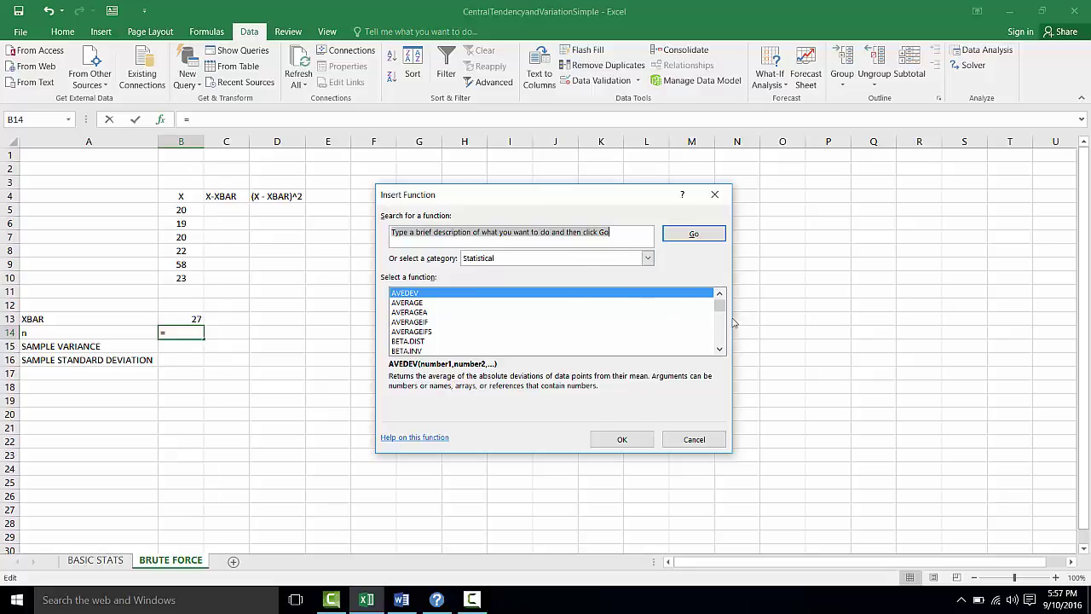
scroll(716, 330, down, 7)
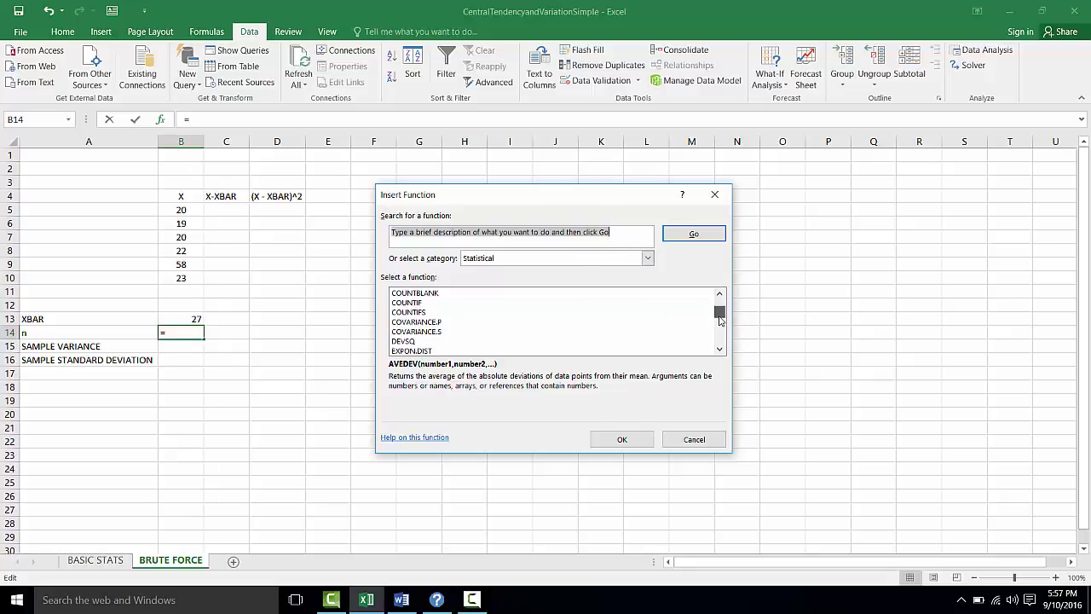
scroll(438, 333, up, 1)
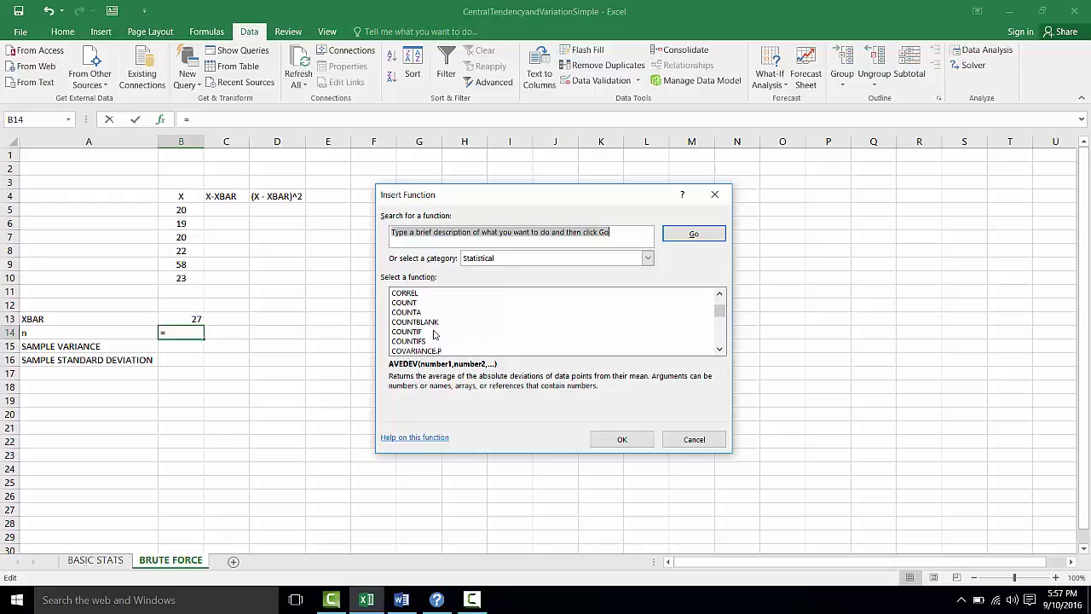
click(412, 303)
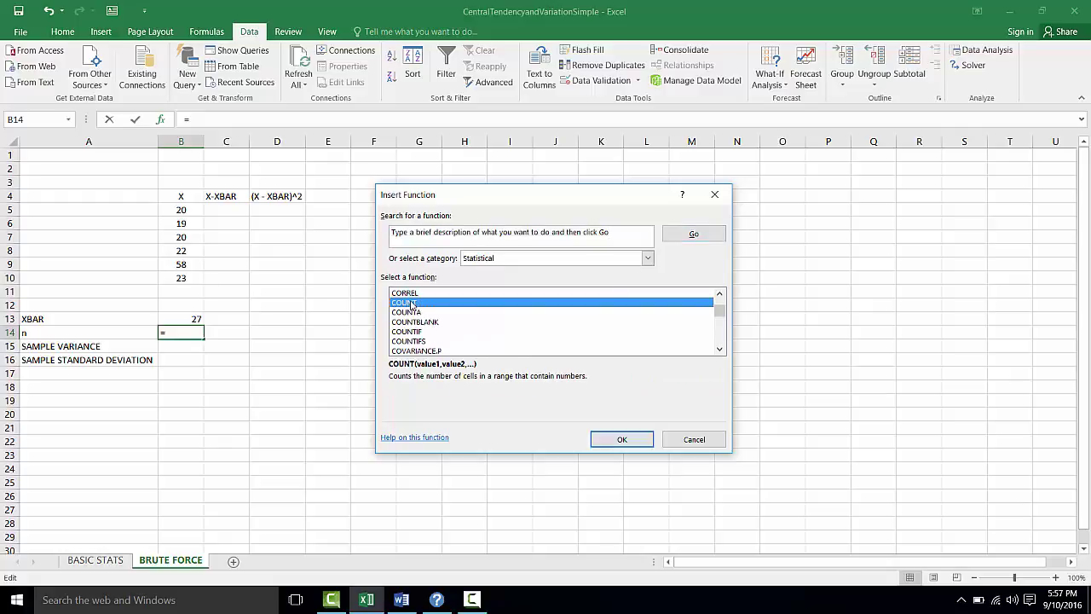
click(633, 441)
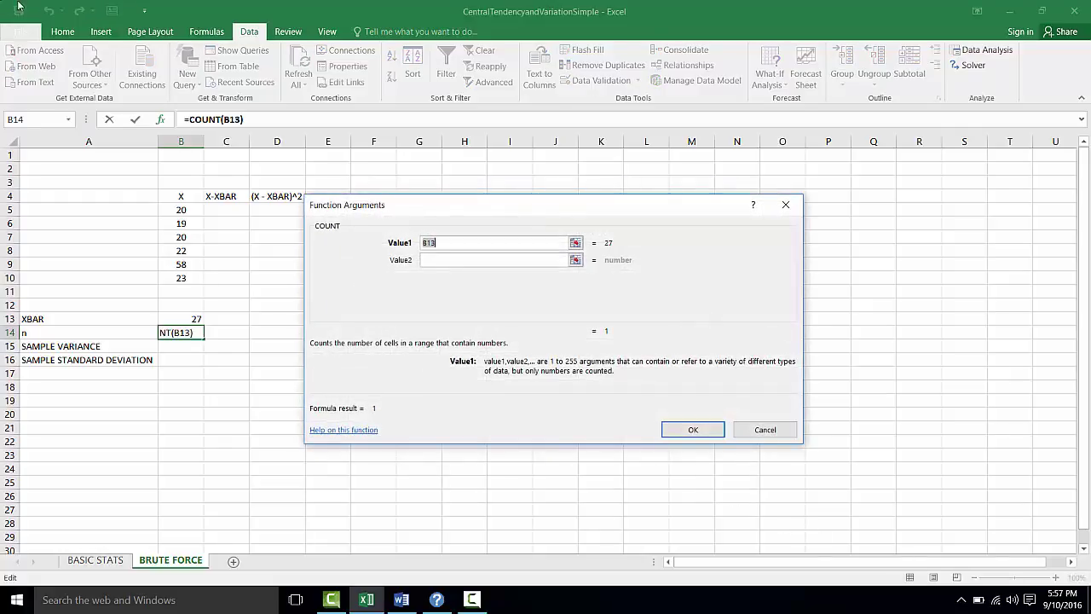
drag(174, 215, 183, 280)
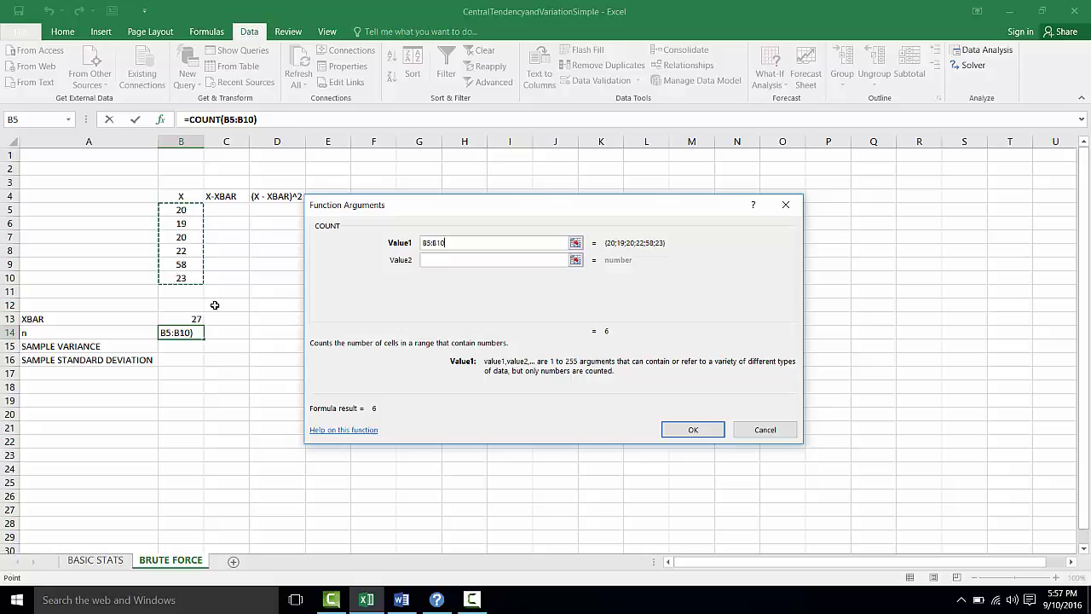
key(Return)
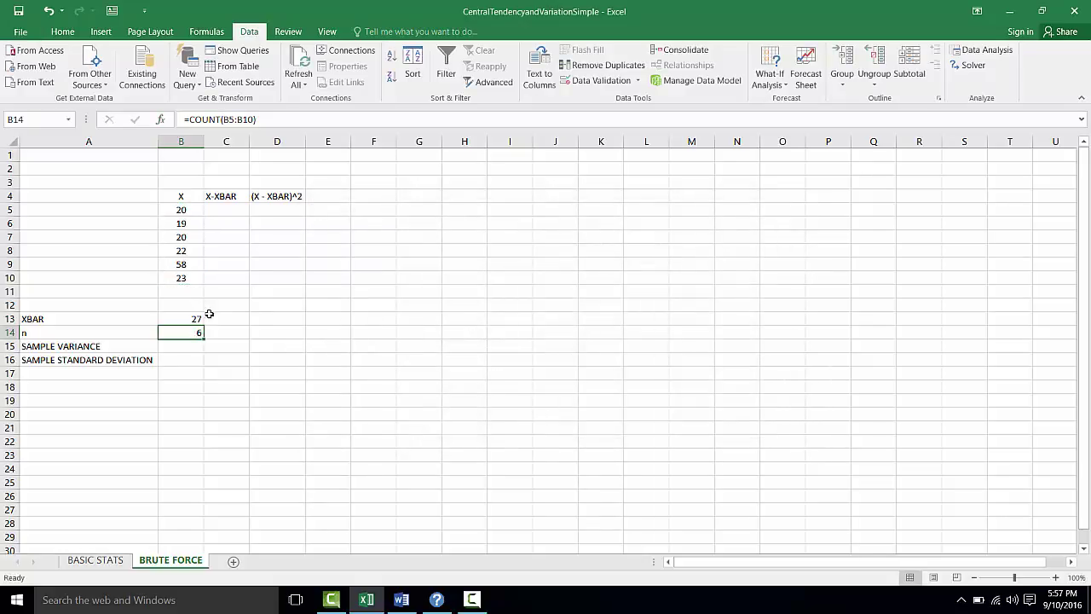
Insert the statistical VAR.S function in B15 beside SAMPLE VARIANCE, using range B5:B10
click(175, 347)
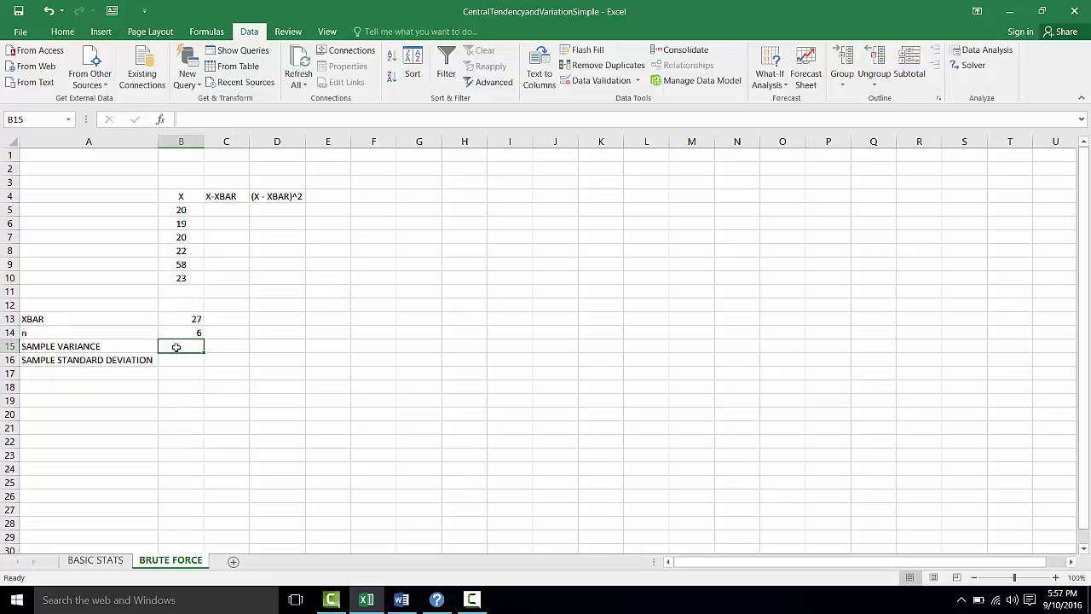
click(163, 122)
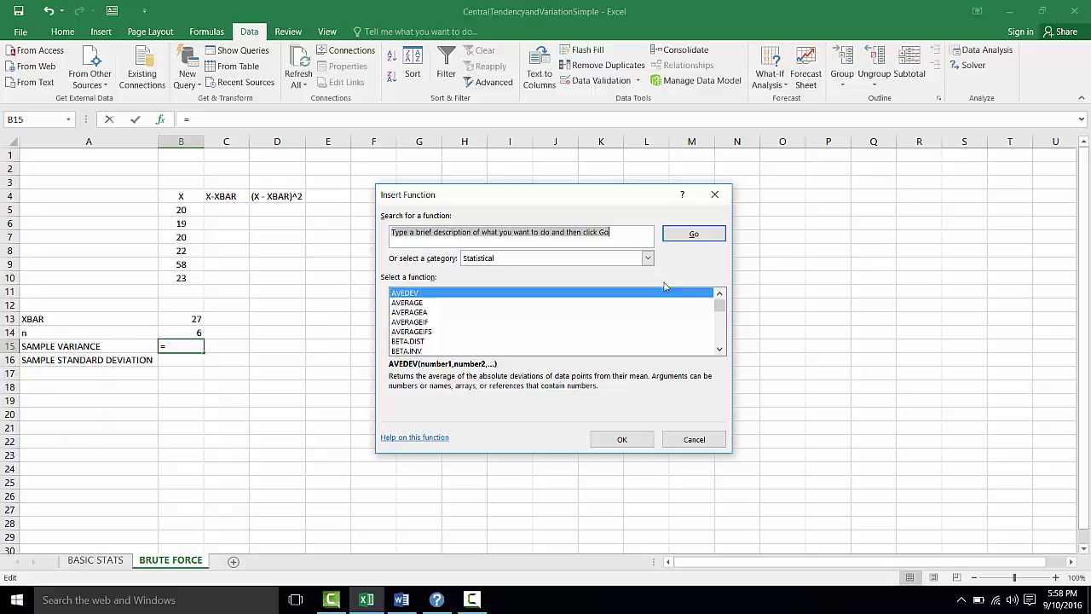
drag(718, 310, 719, 315)
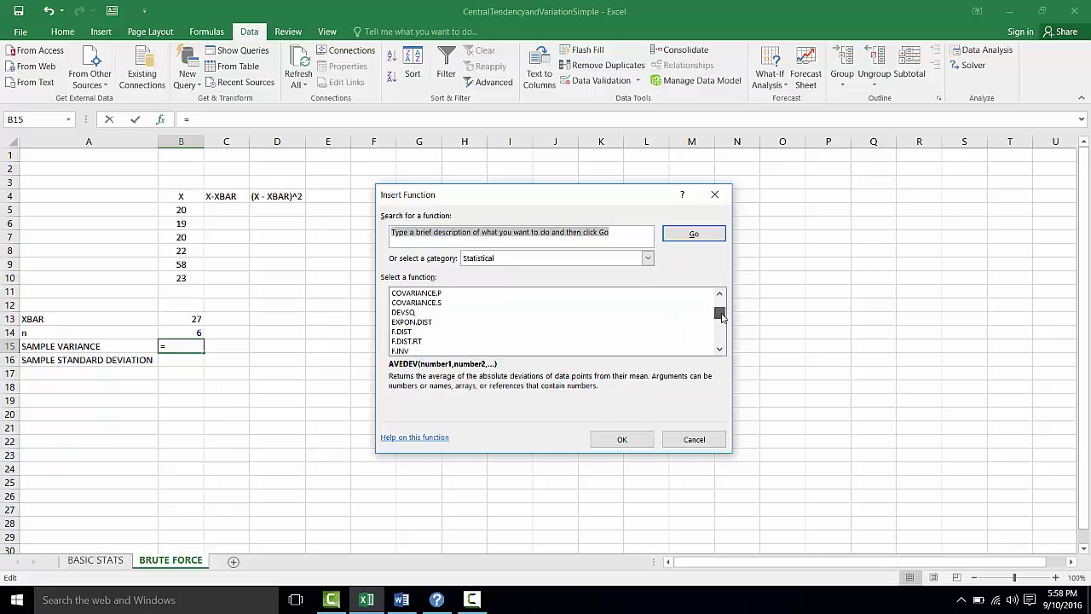
click(719, 350)
click(719, 350)
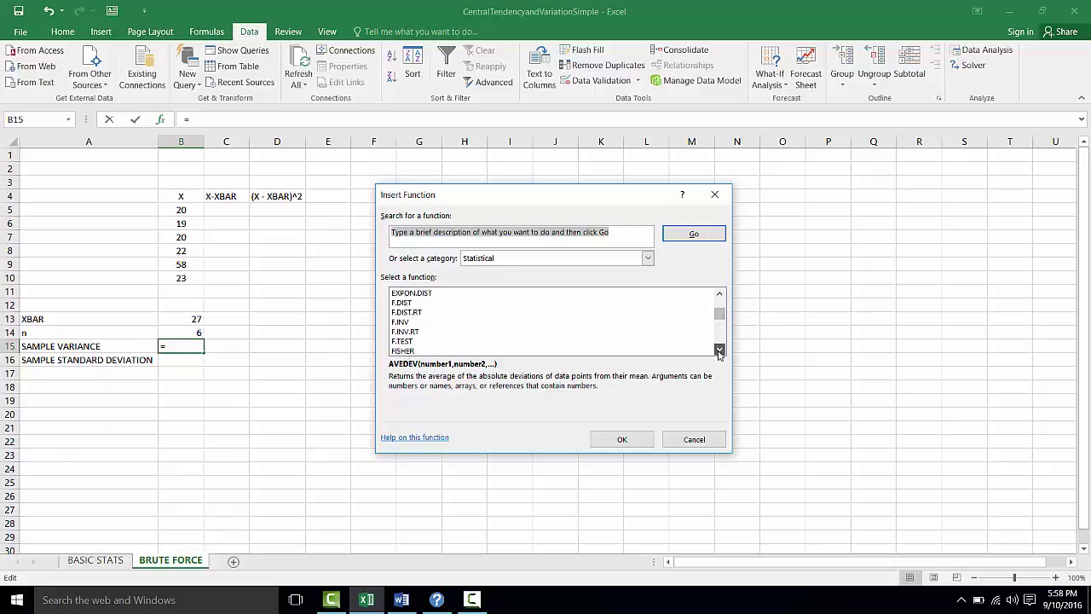
drag(721, 318, 722, 343)
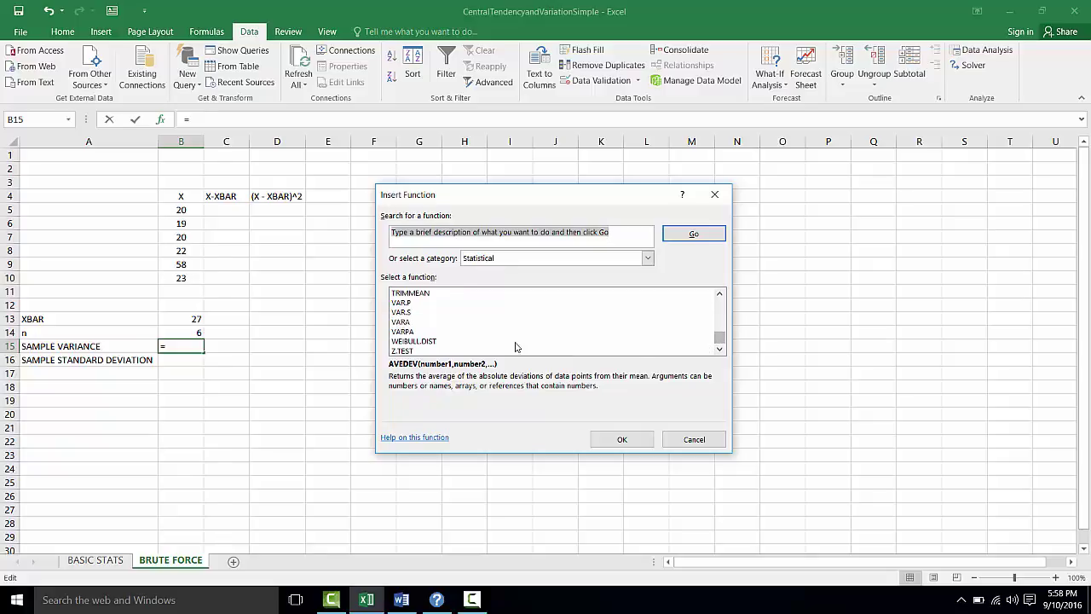
click(405, 313)
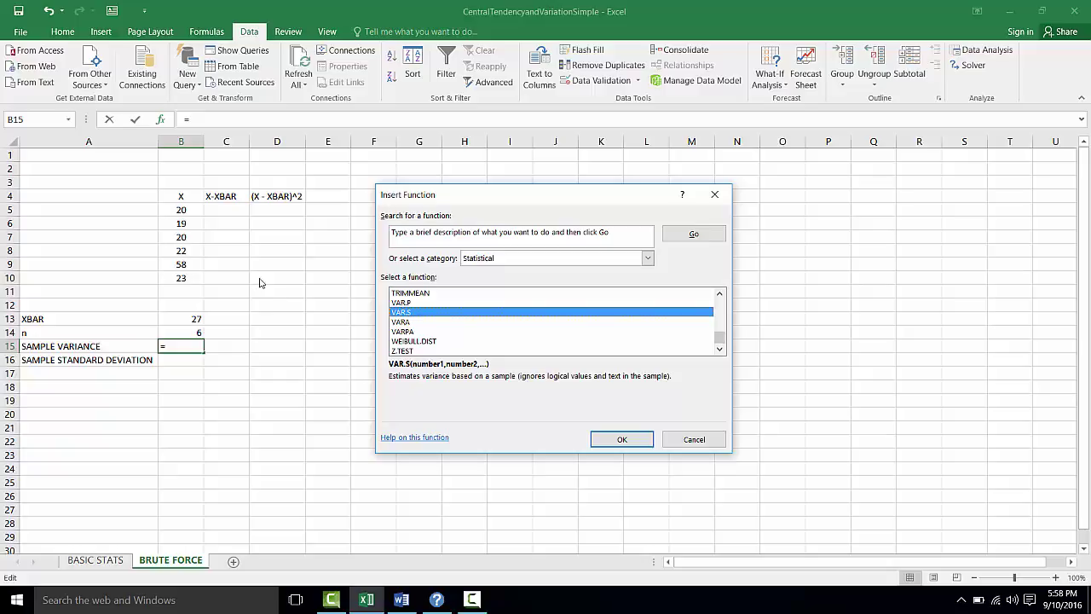
click(619, 441)
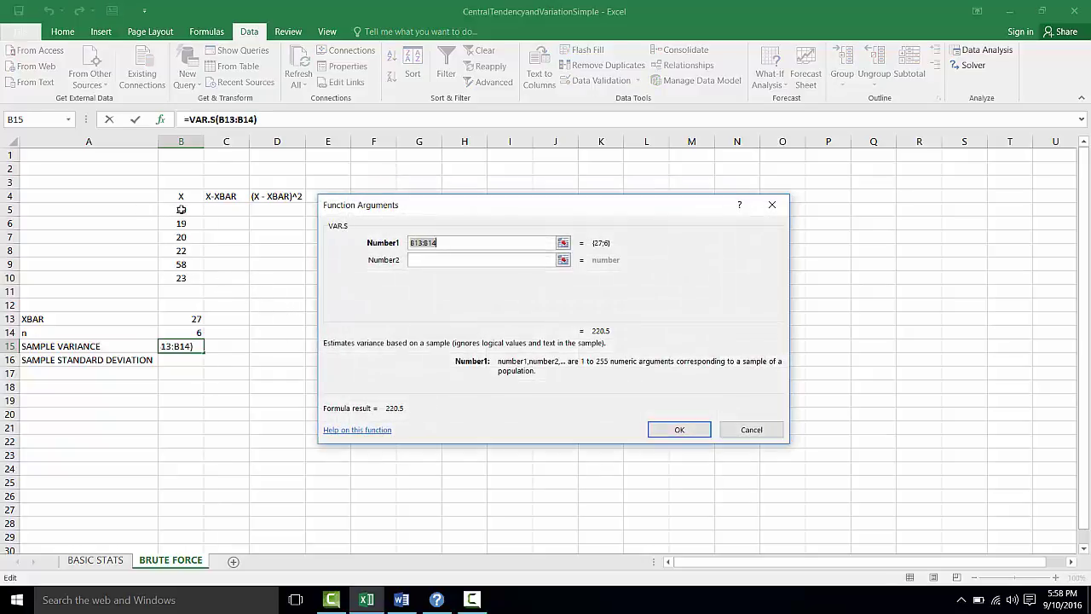
drag(178, 211, 180, 276)
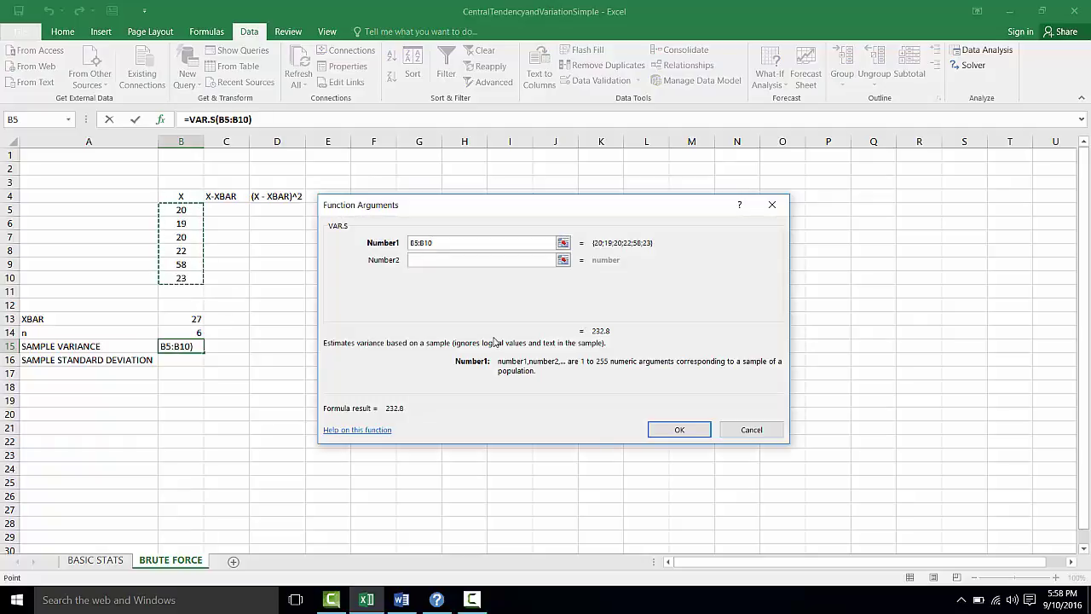
click(671, 432)
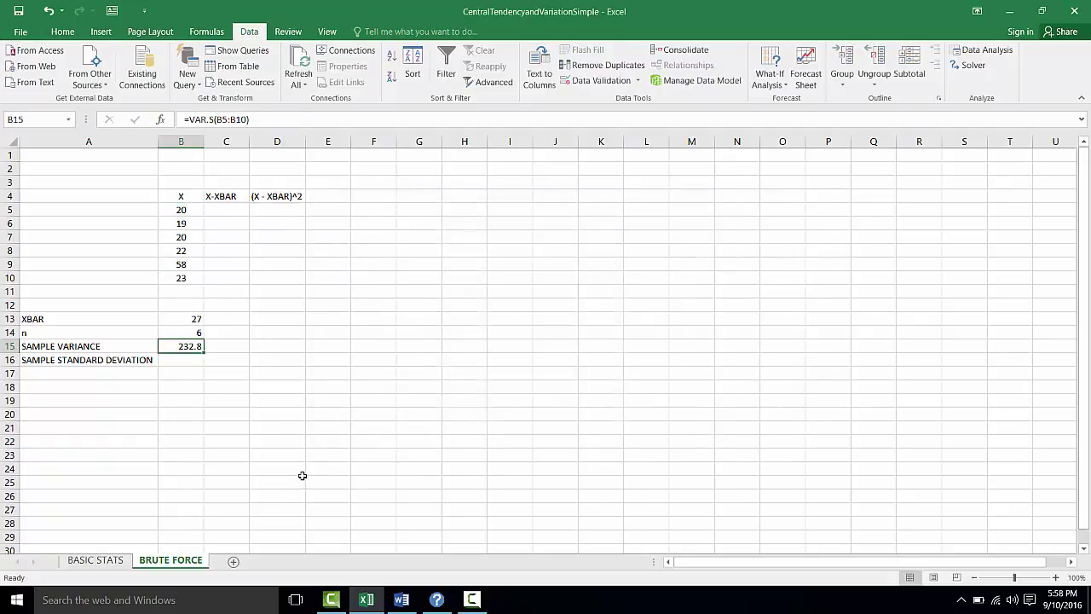
Calculate the sample standard deviation in B16 with =STDEV.S(B5:B10)
click(181, 359)
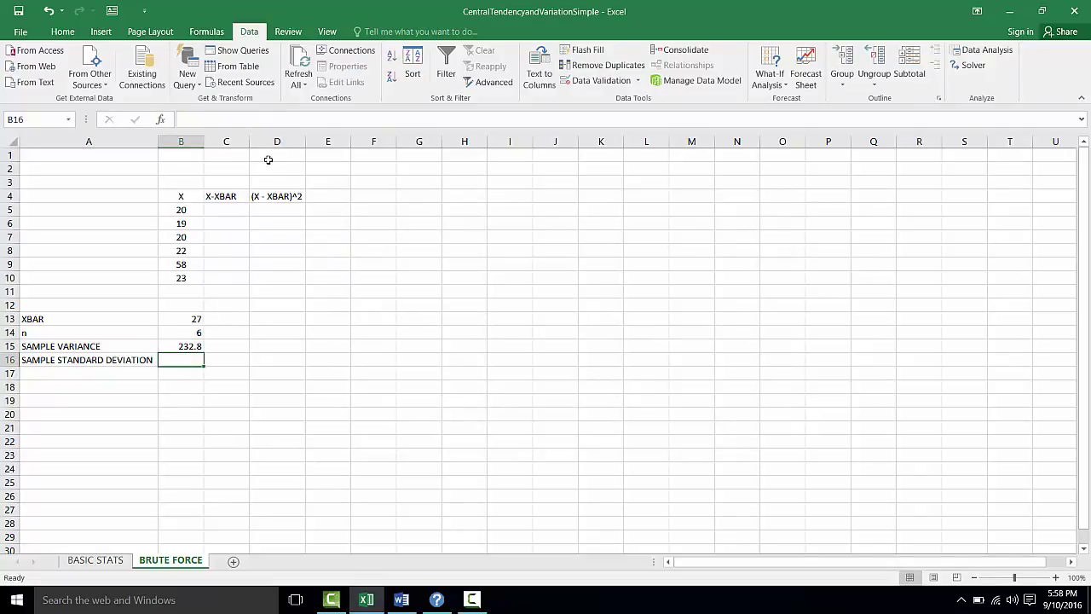
text(=S)
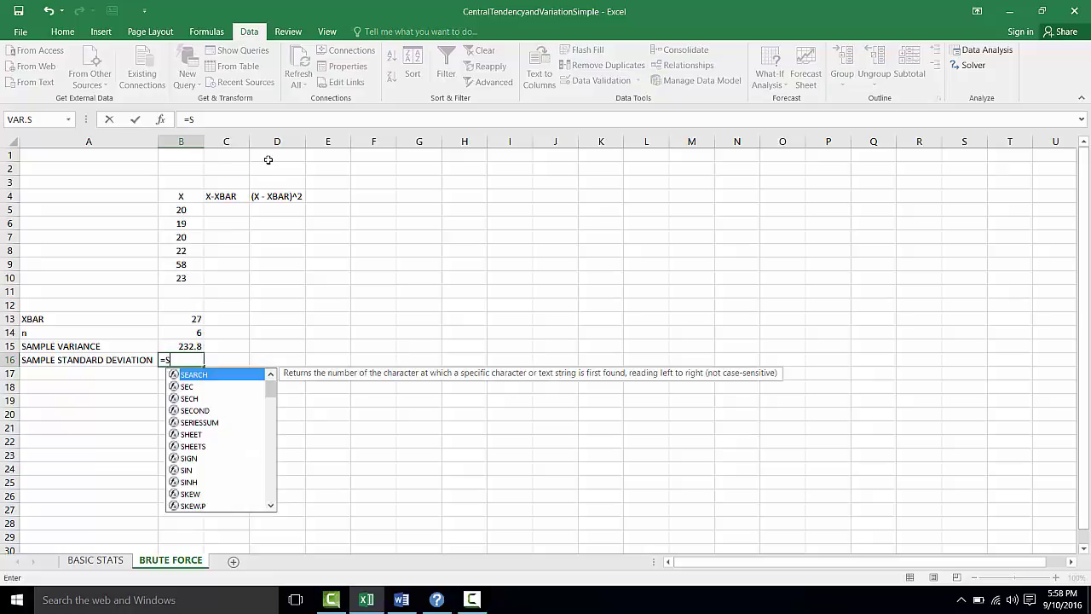
text(TEV)
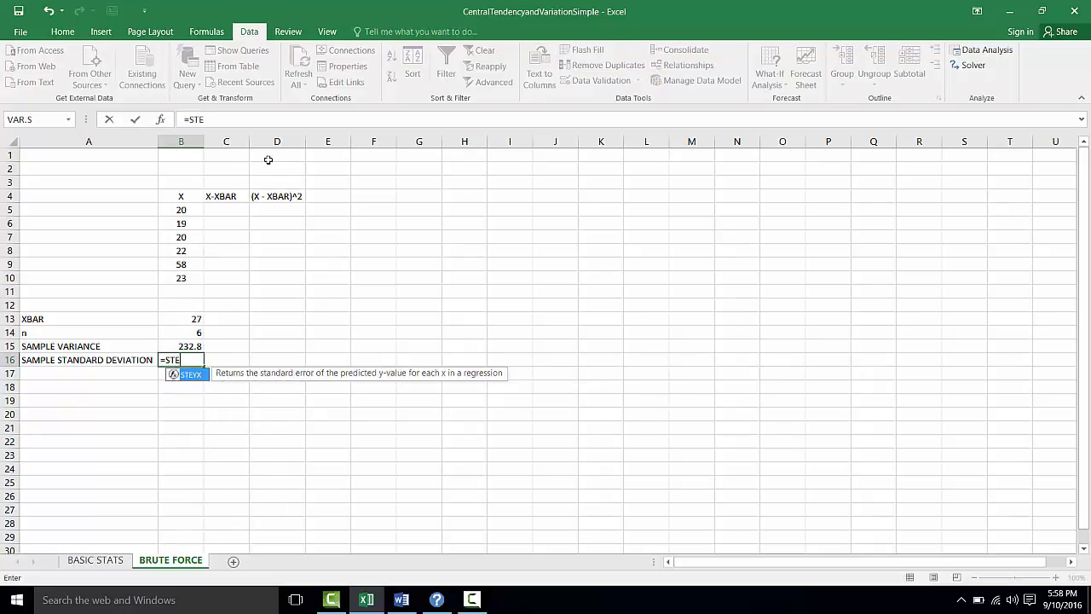
key(BackSpace)
key(BackSpace)
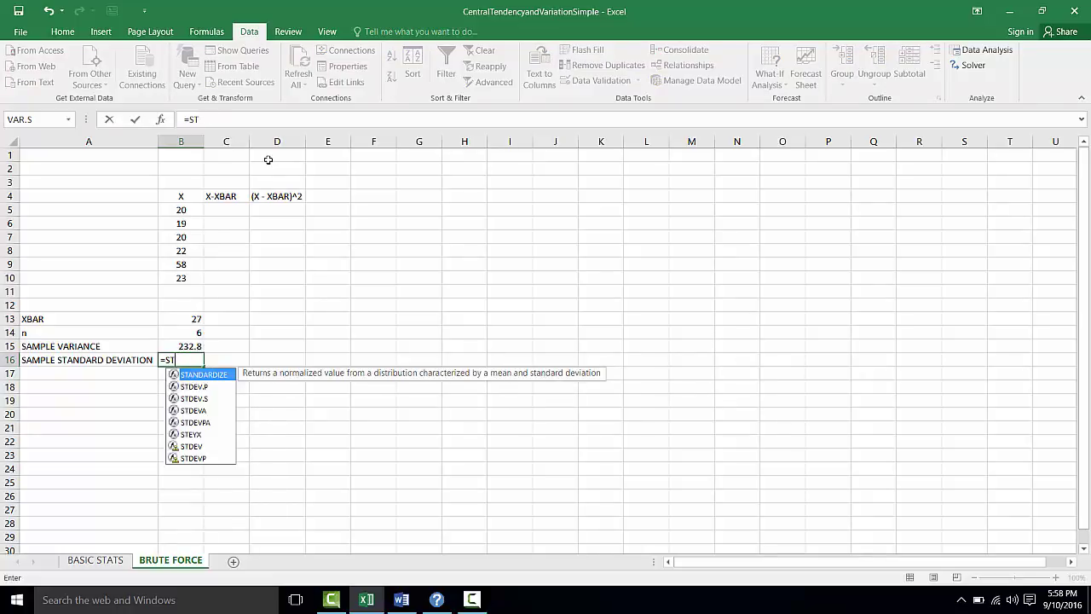
click(201, 399)
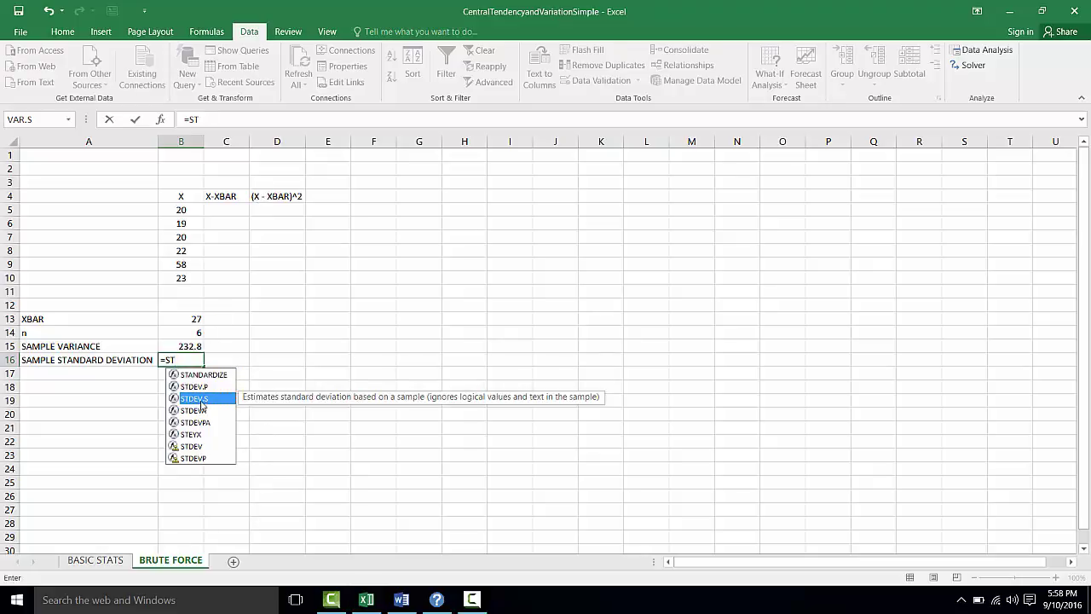
double_click(202, 399)
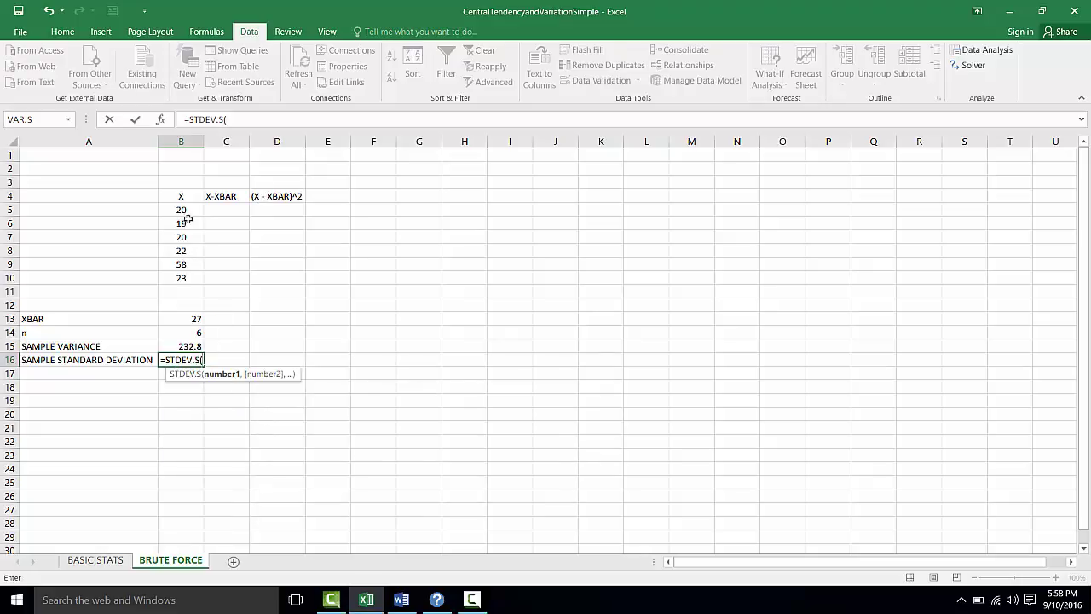
drag(185, 211, 196, 279)
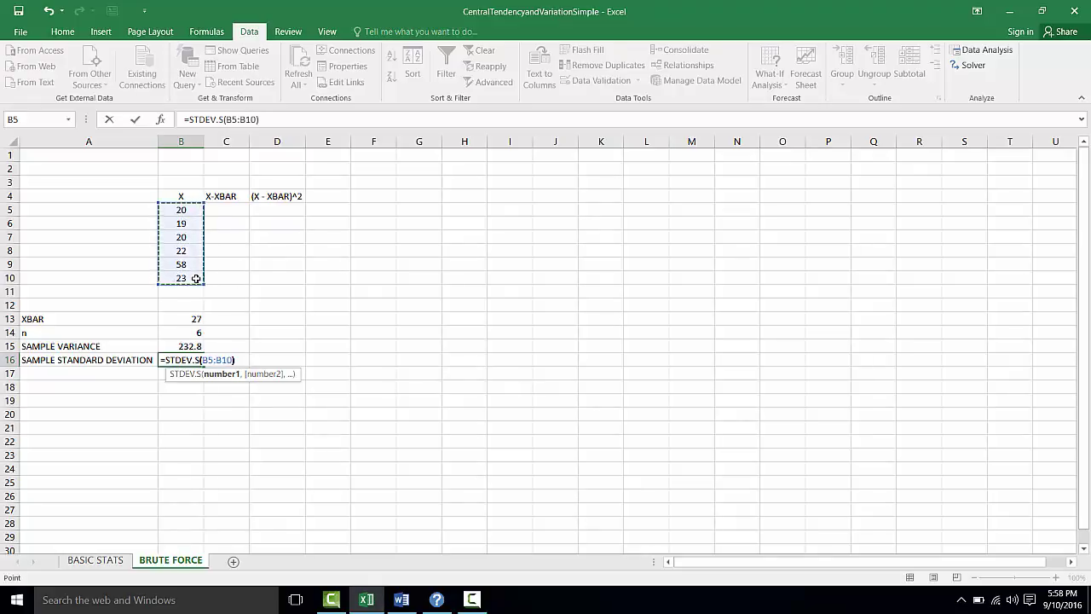
text())
key(Return)
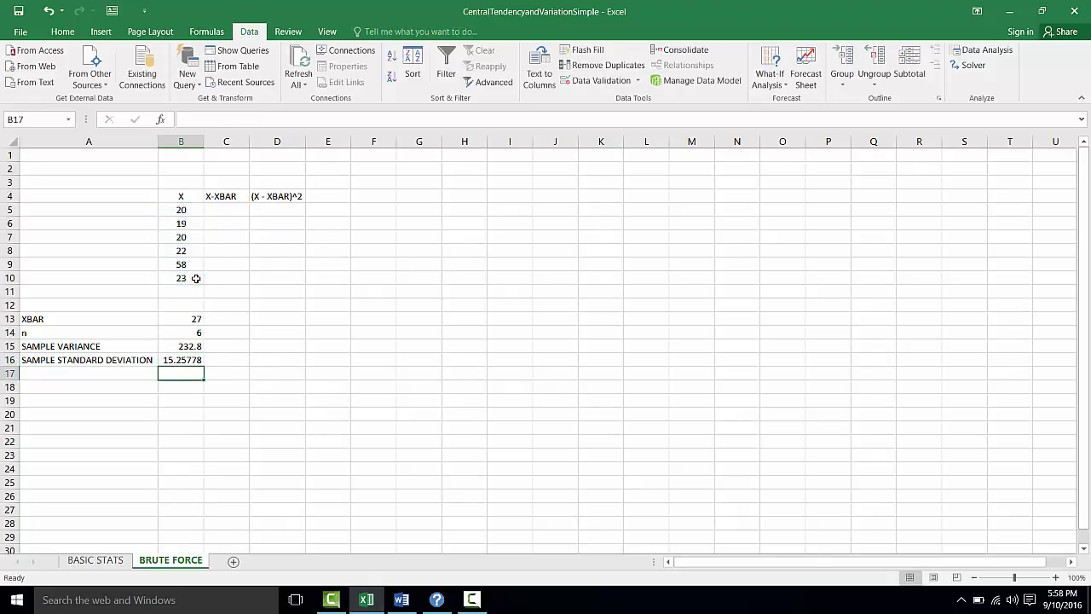
Open the help article for the VAR.S function used in B15, read the formula it applies, and close the article
click(184, 346)
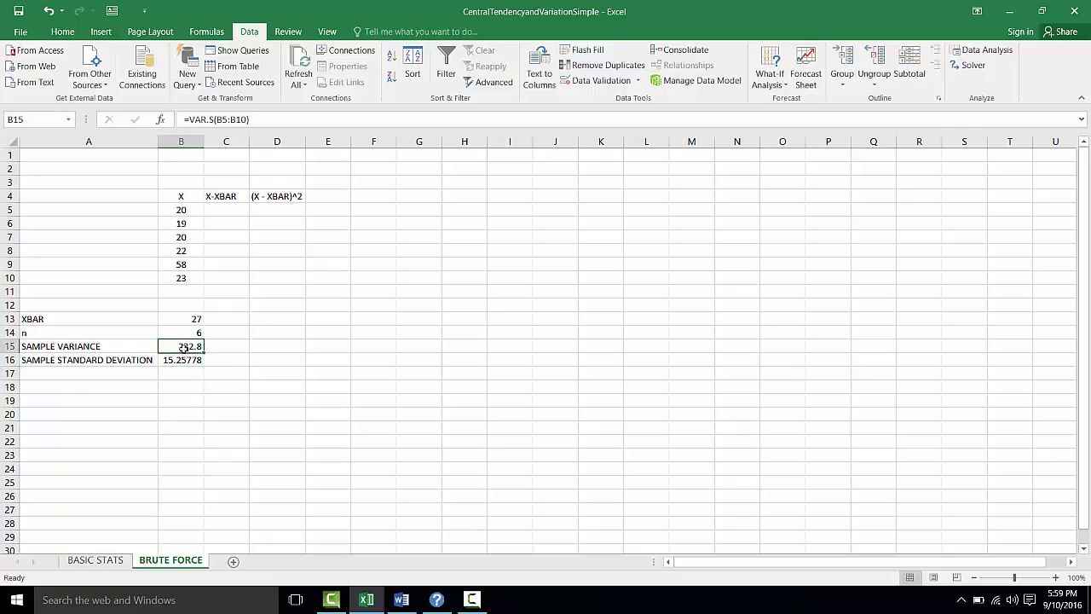
click(165, 122)
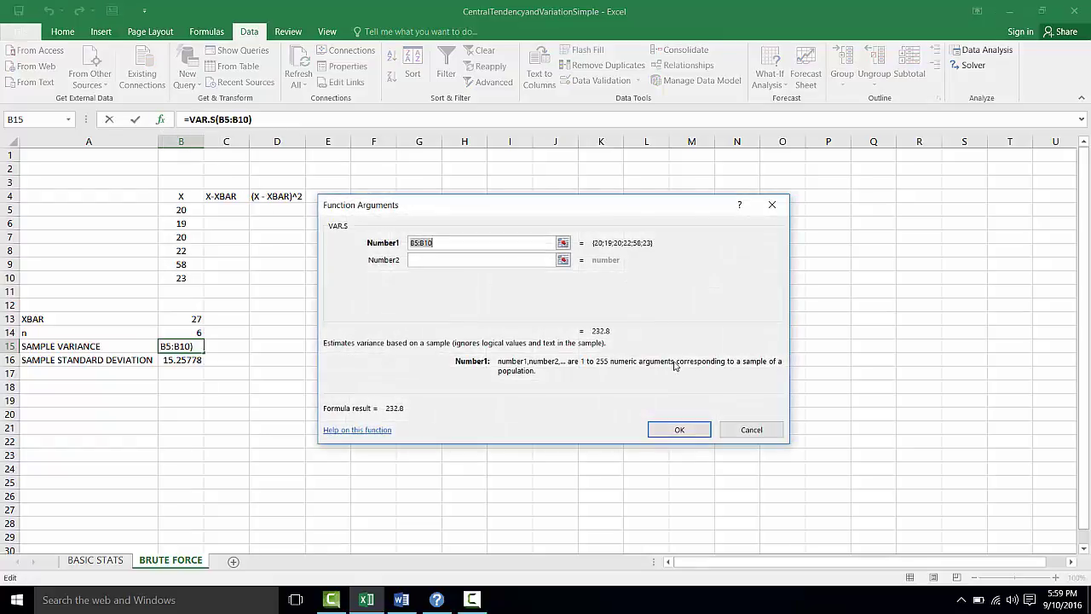
click(373, 431)
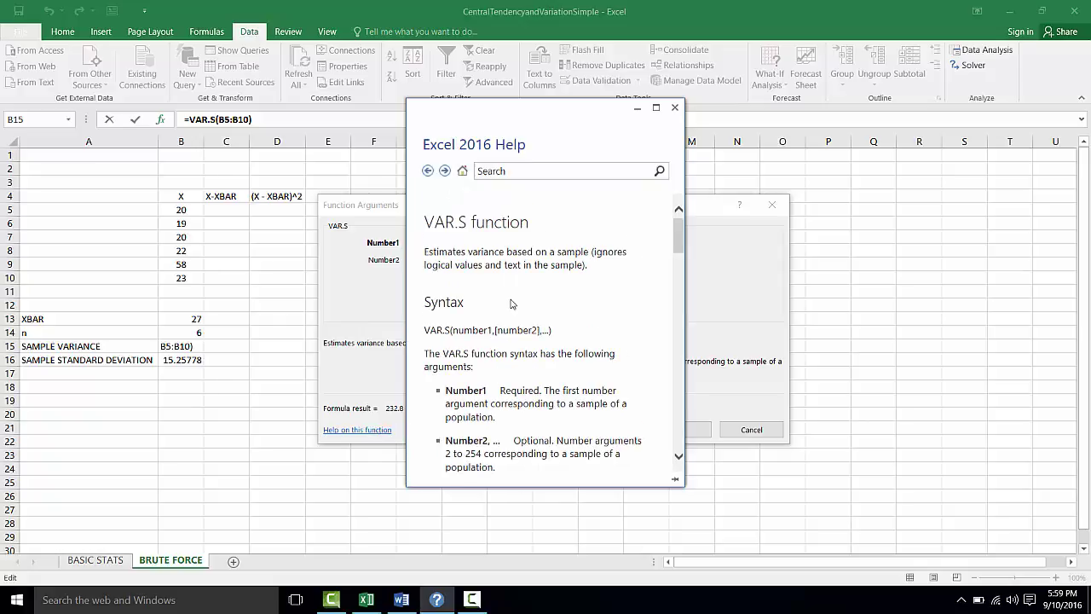
scroll(509, 324, down, 8)
scroll(511, 304, down, 8)
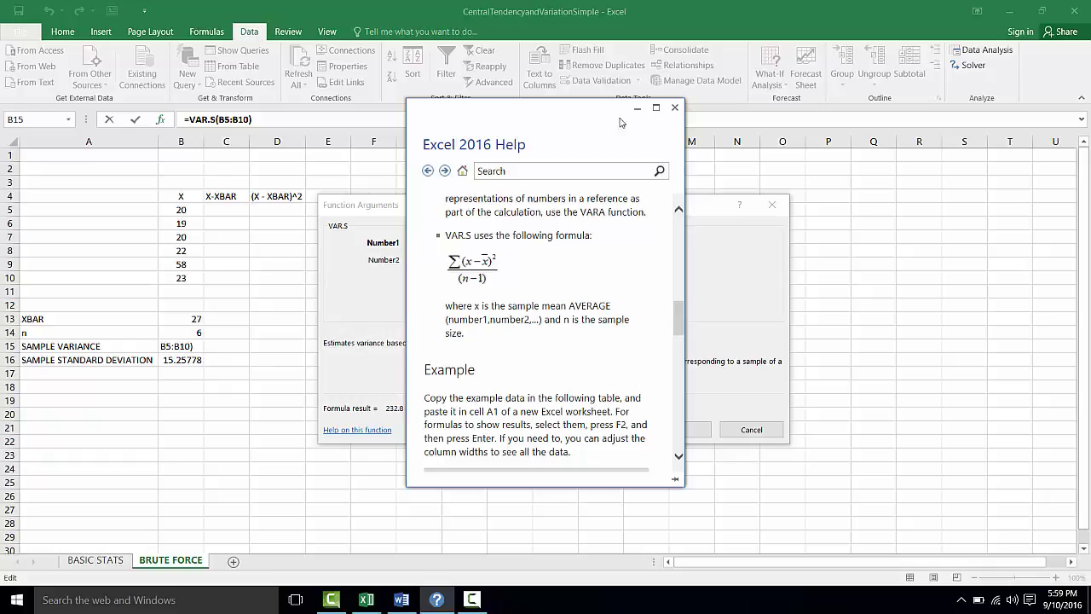
click(675, 108)
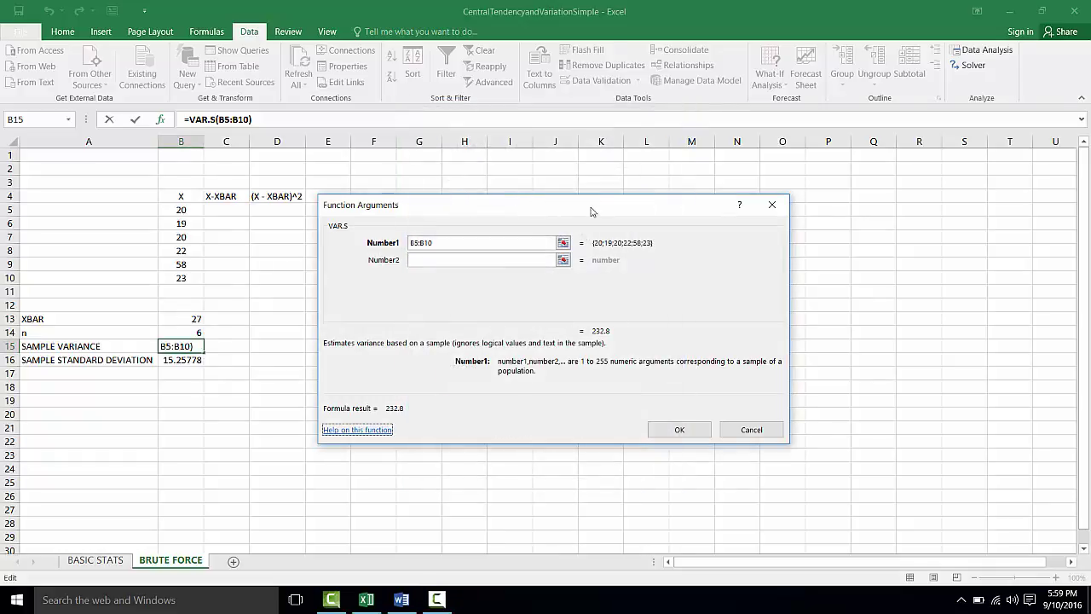
Close the VAR.S function arguments and compute the first X-XBAR deviation in C5 with =B5-$B$13
click(775, 206)
click(322, 213)
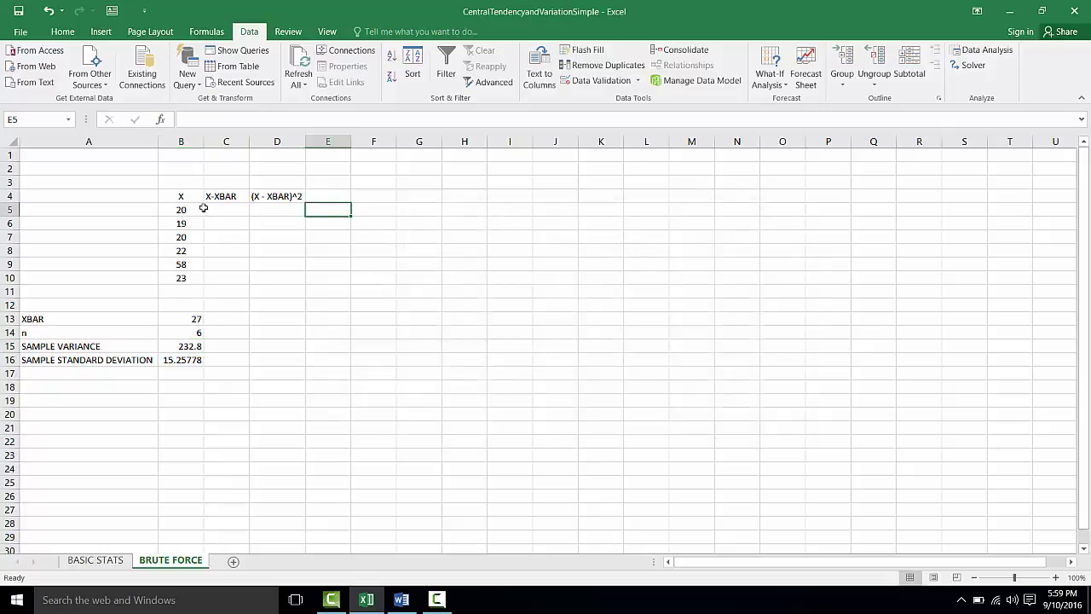
click(233, 206)
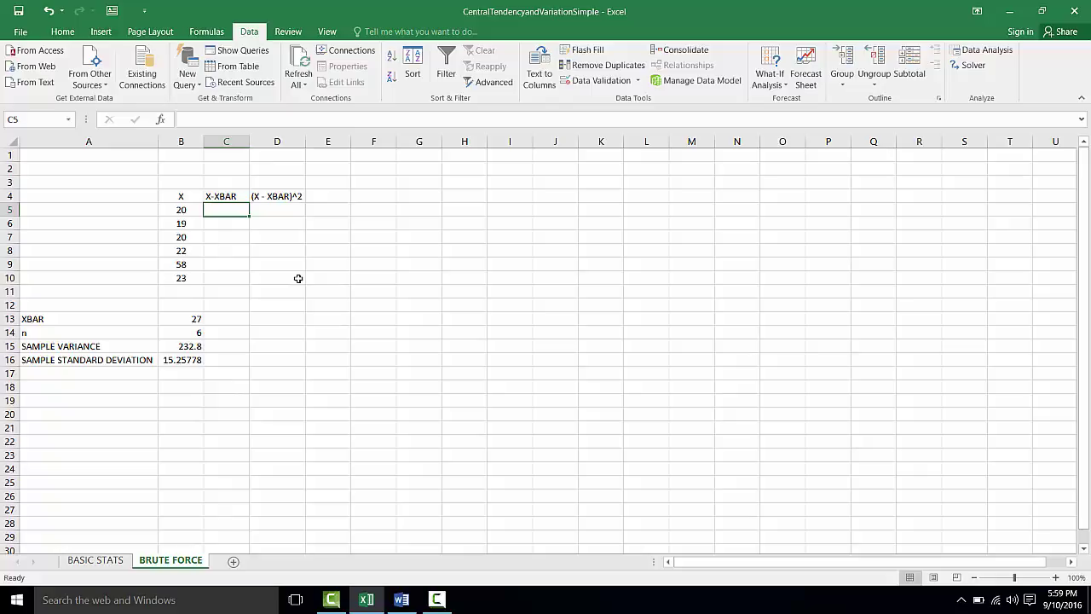
text(=)
click(182, 209)
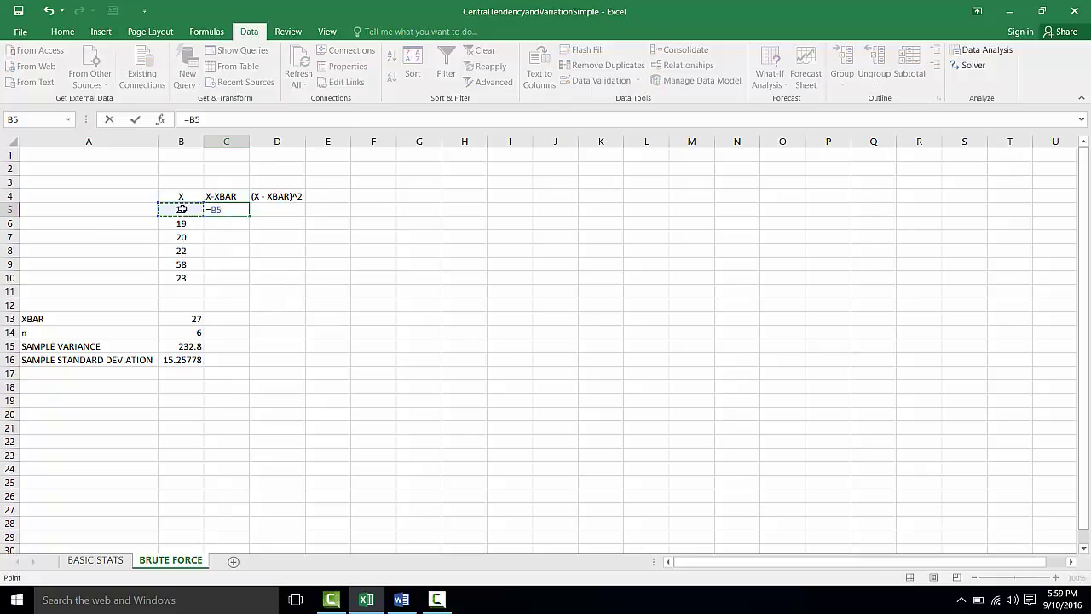
text(-)
click(182, 322)
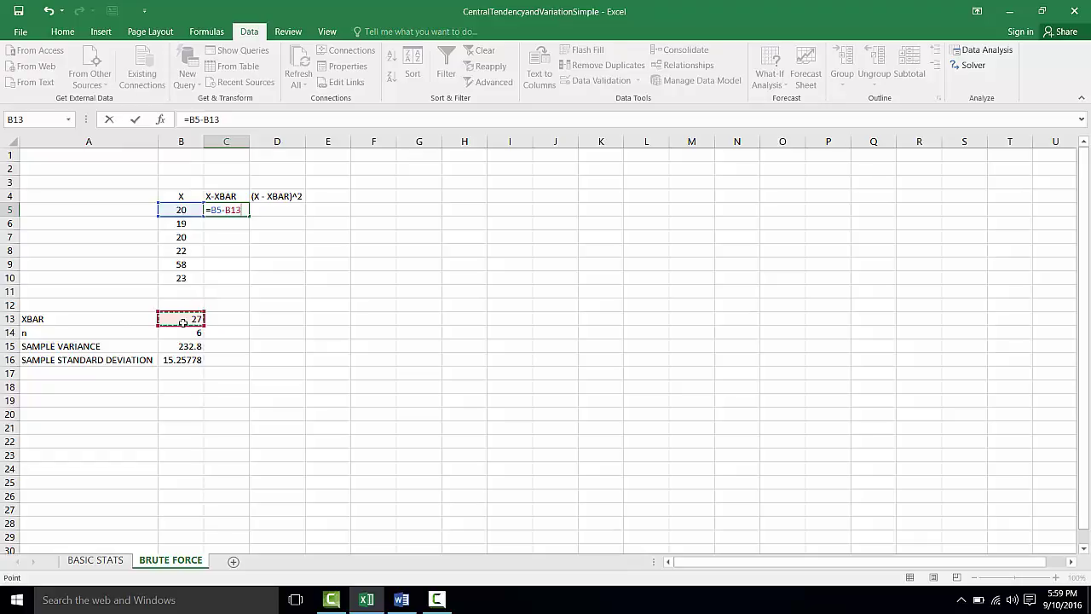
key(F4)
key(Return)
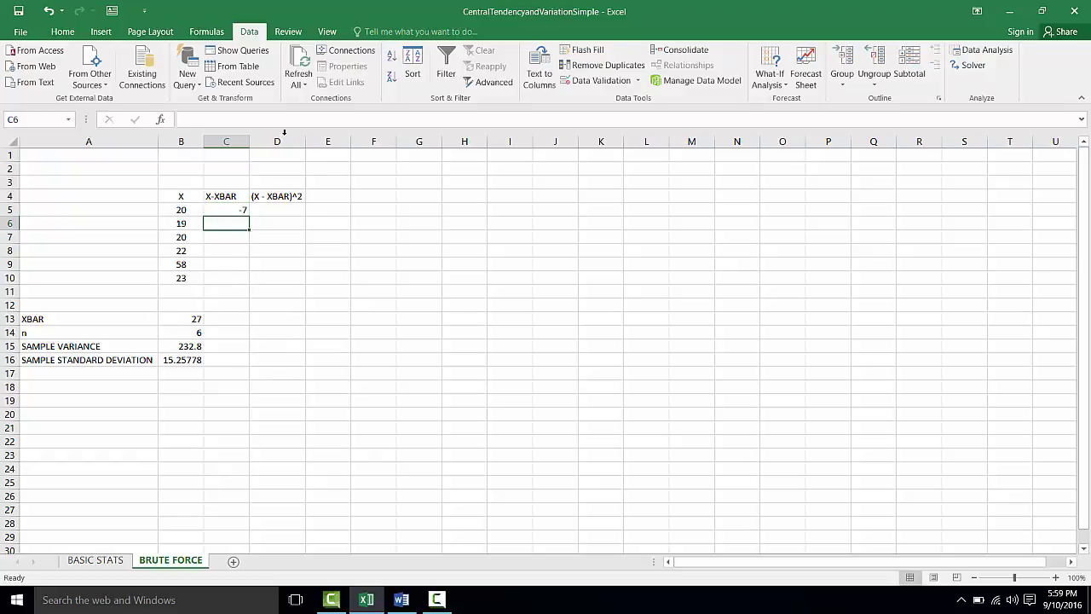
Fill the X-XBAR formula from C5 down through C10
click(229, 208)
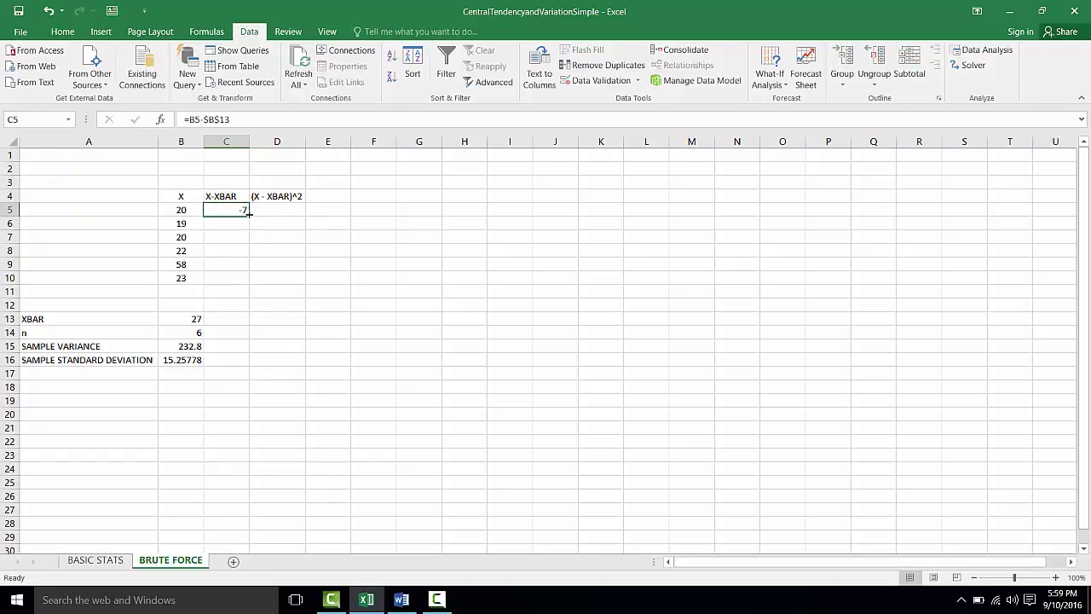
drag(249, 216, 252, 283)
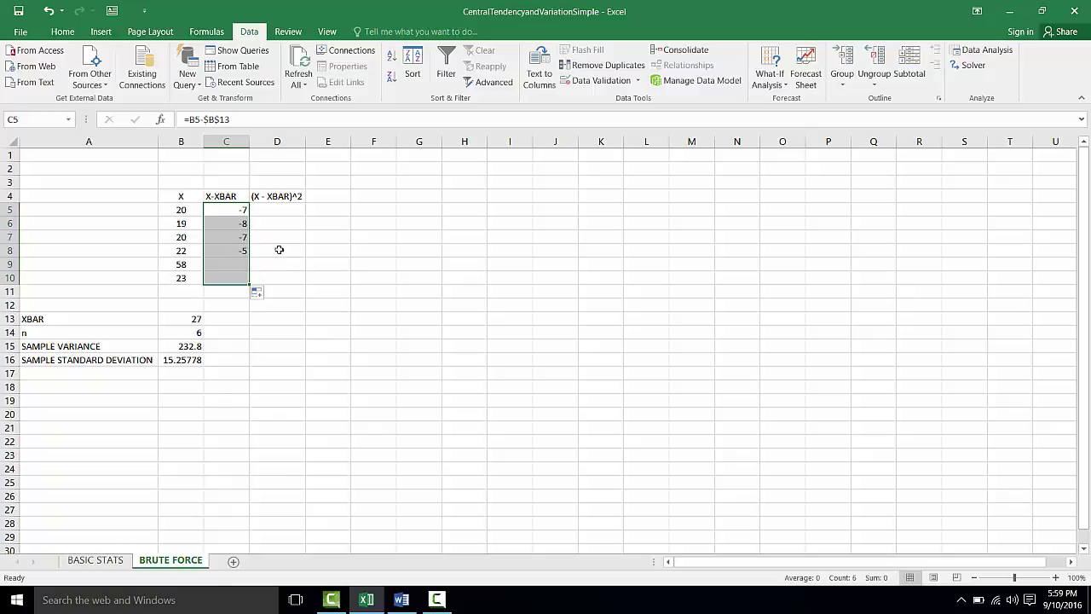
click(279, 249)
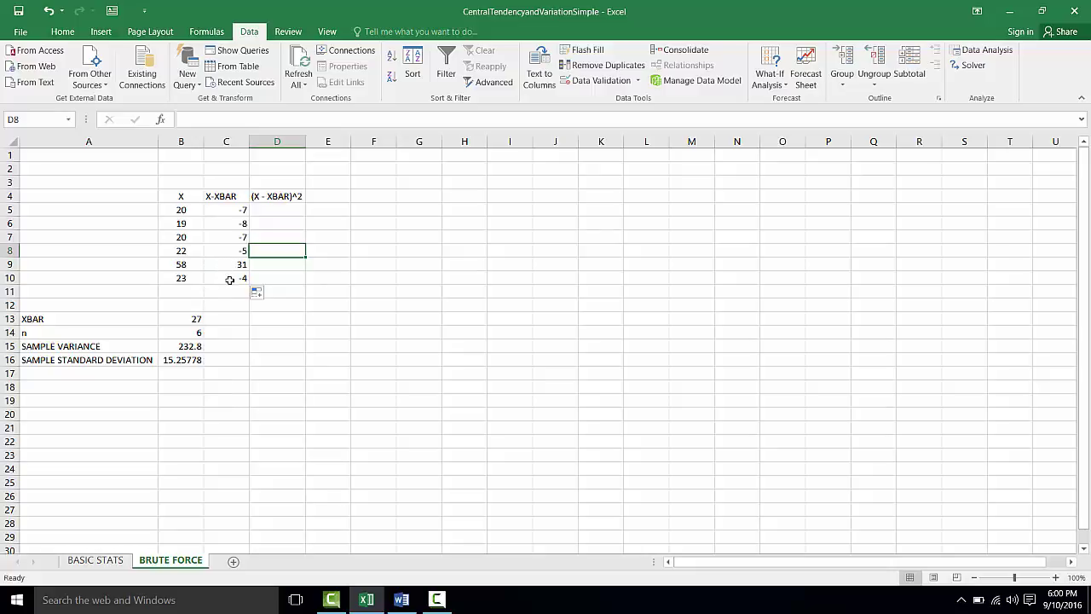
click(198, 281)
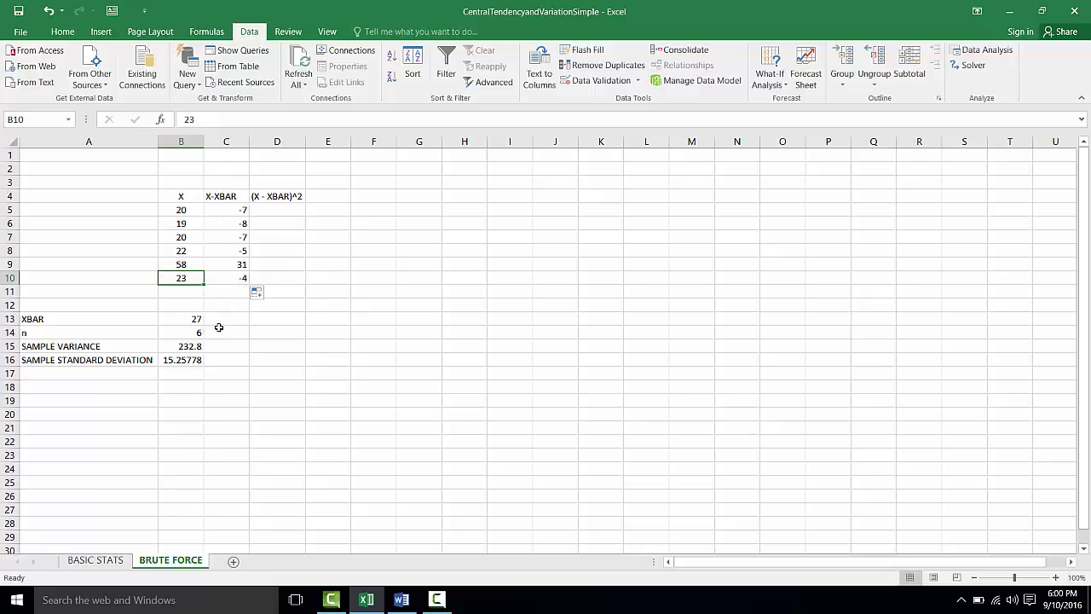
Compute the first squared deviation in D5 under (X - XBAR)^2 with =C5^2
click(293, 250)
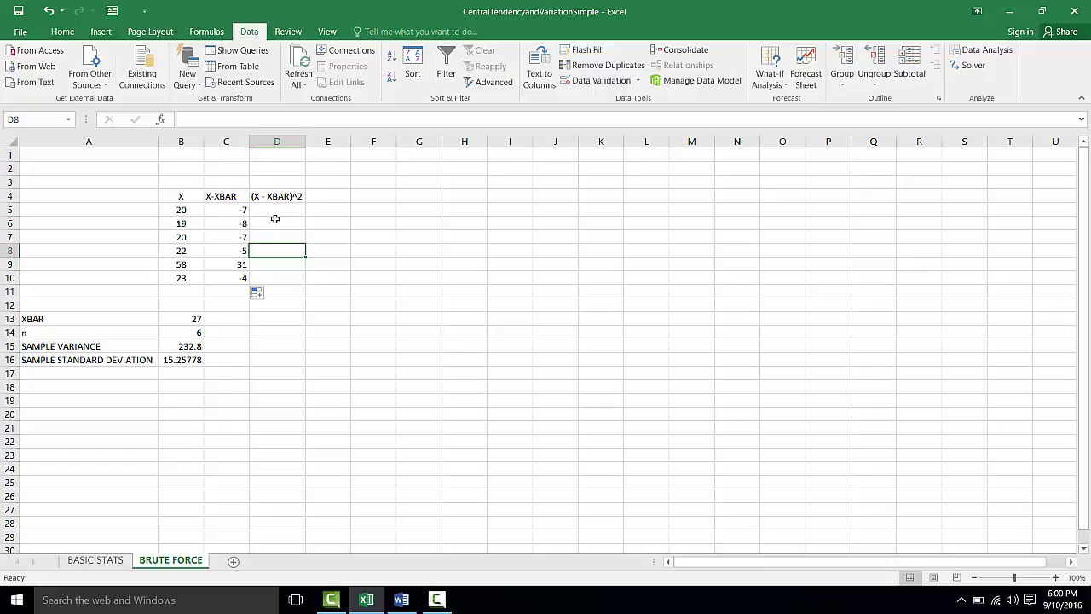
key(Up)
key(Up)
key(Up)
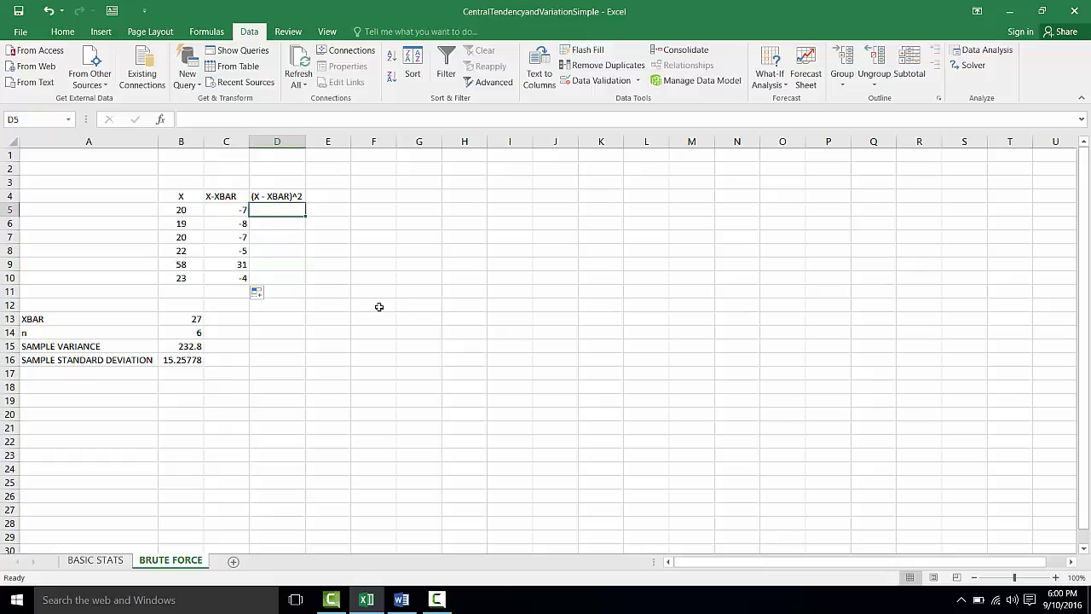
text(=)
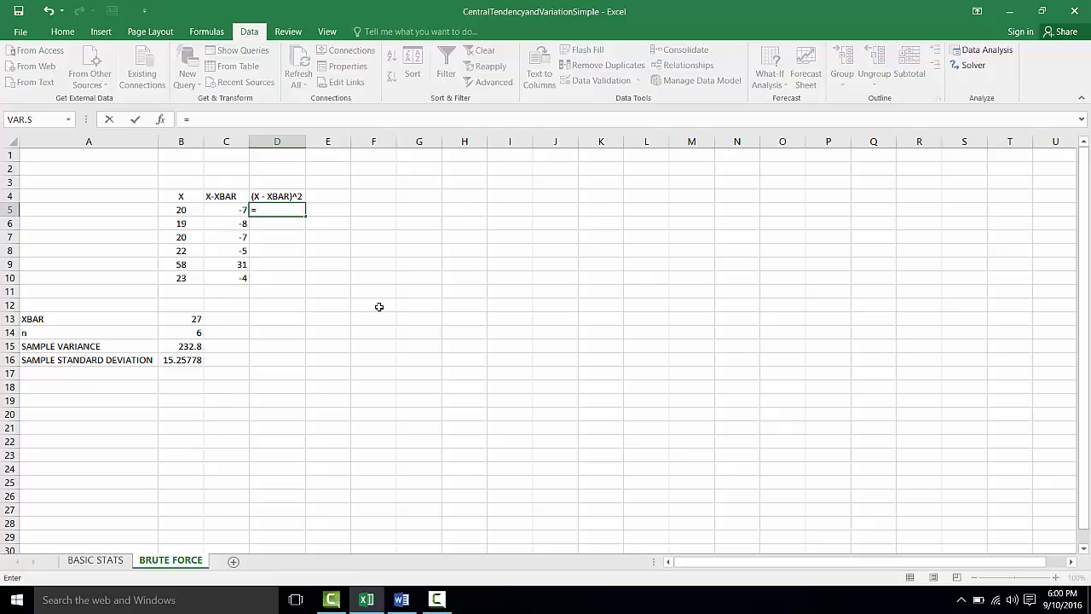
click(221, 208)
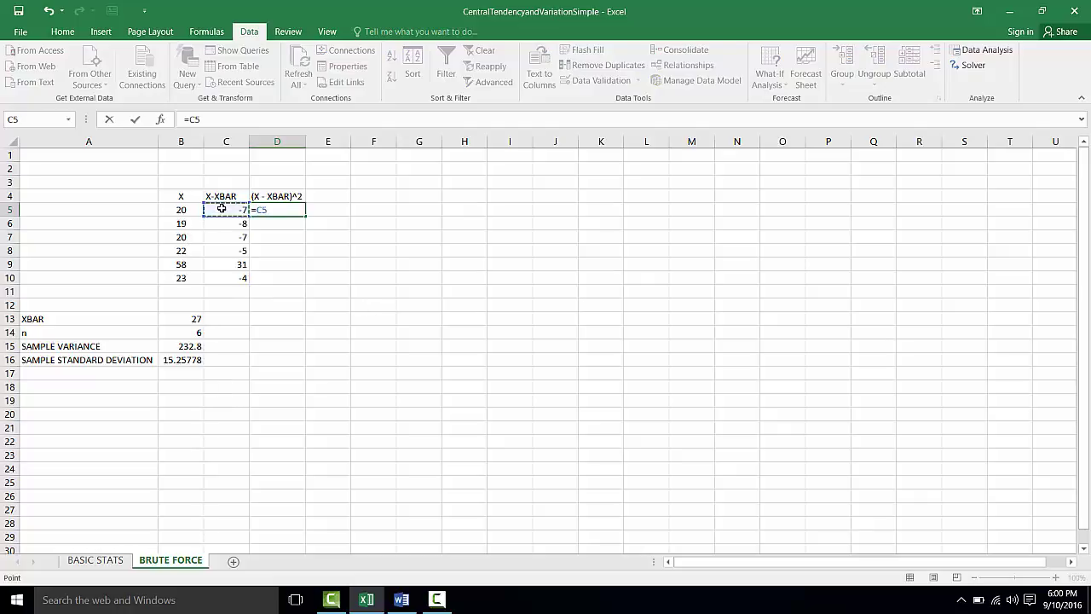
text(^2)
key(Return)
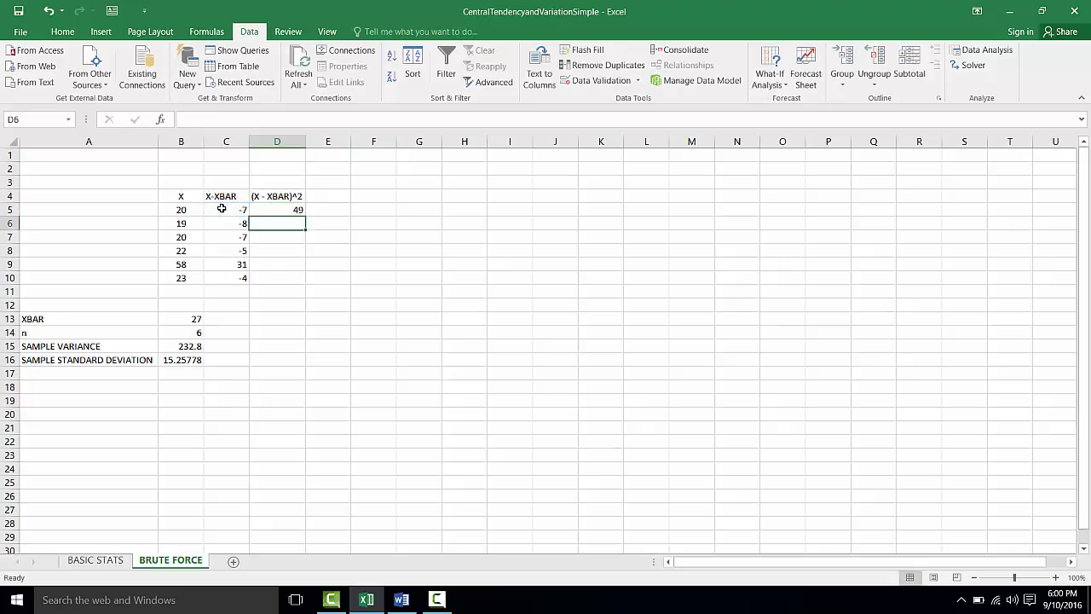
Fill the squared deviation formula from D5 down through D10
click(276, 209)
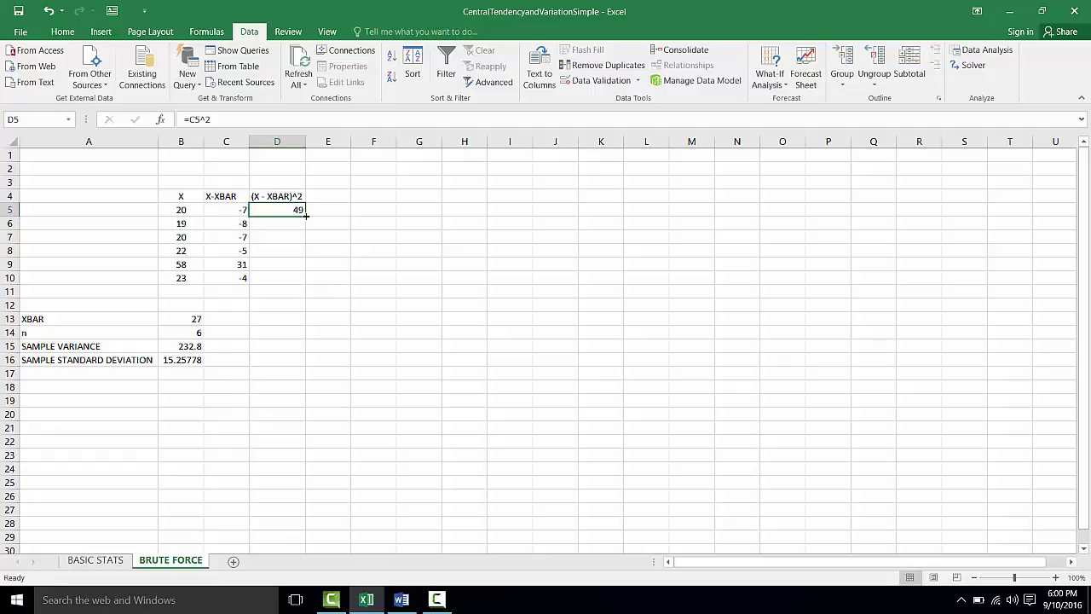
drag(305, 216, 305, 285)
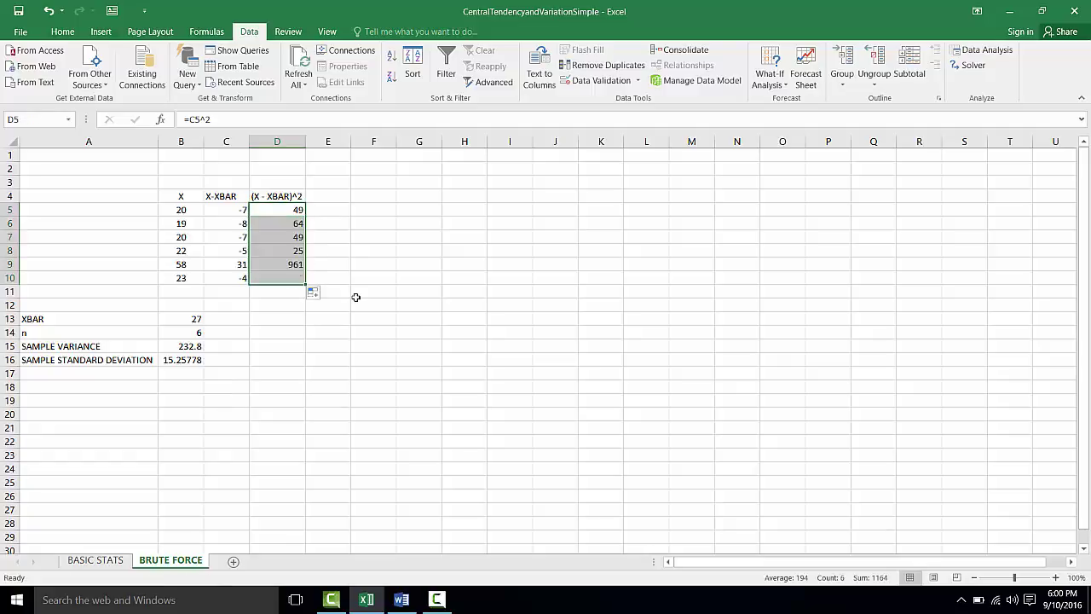
click(360, 307)
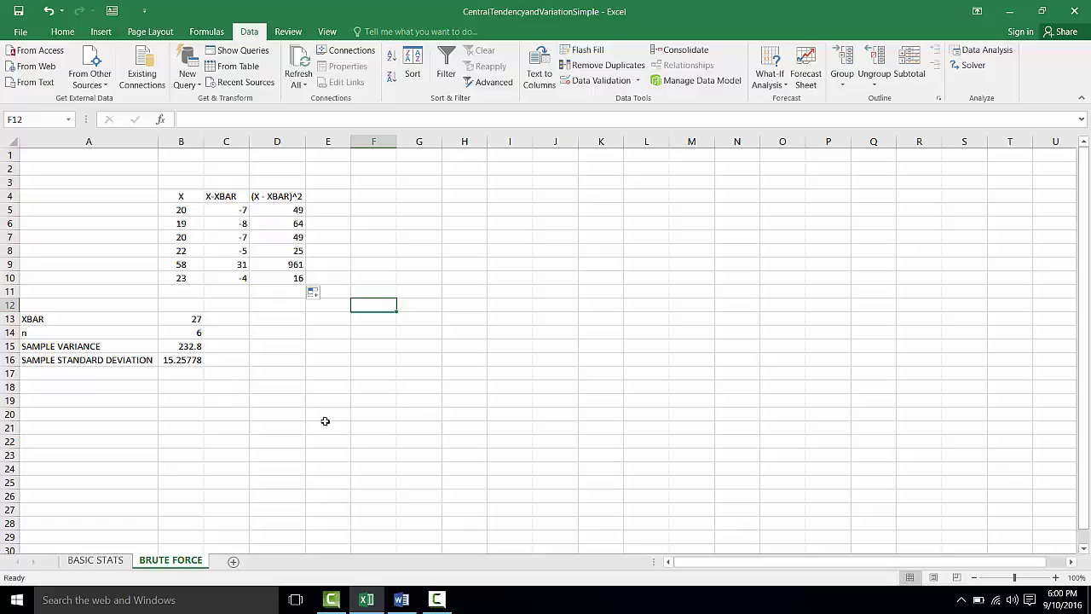
click(285, 401)
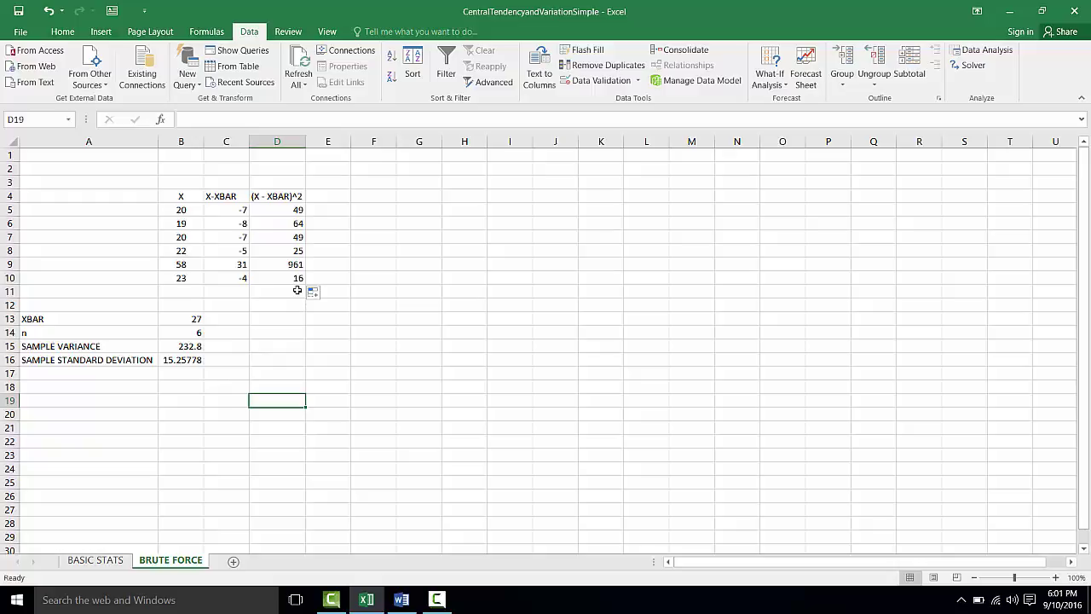
Apply a Thick Bottom Border to B10:D10, the last row of the data table
click(180, 278)
drag(227, 278, 286, 279)
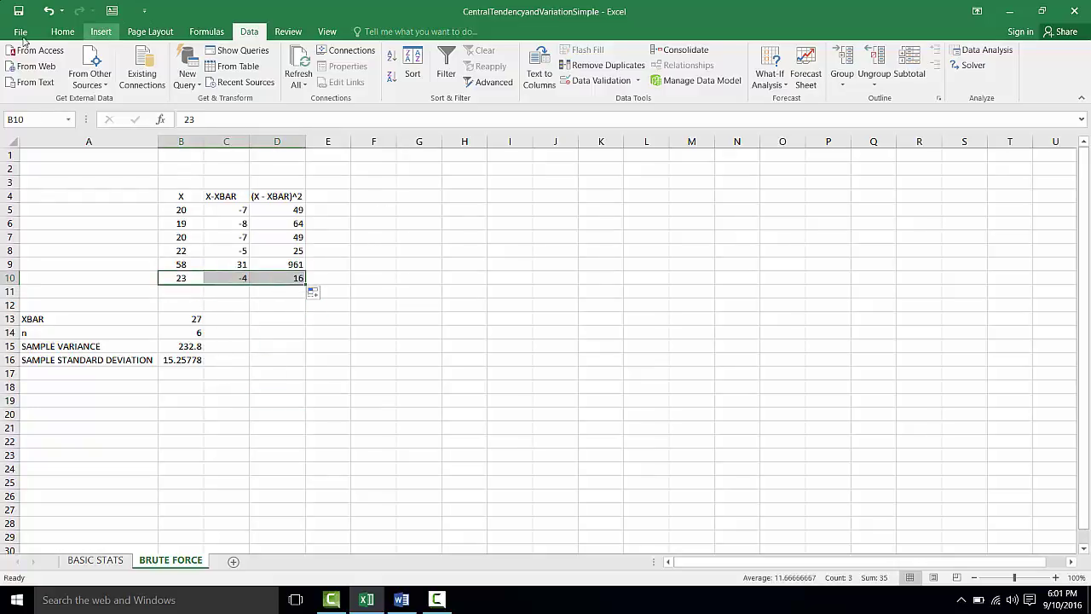
click(63, 32)
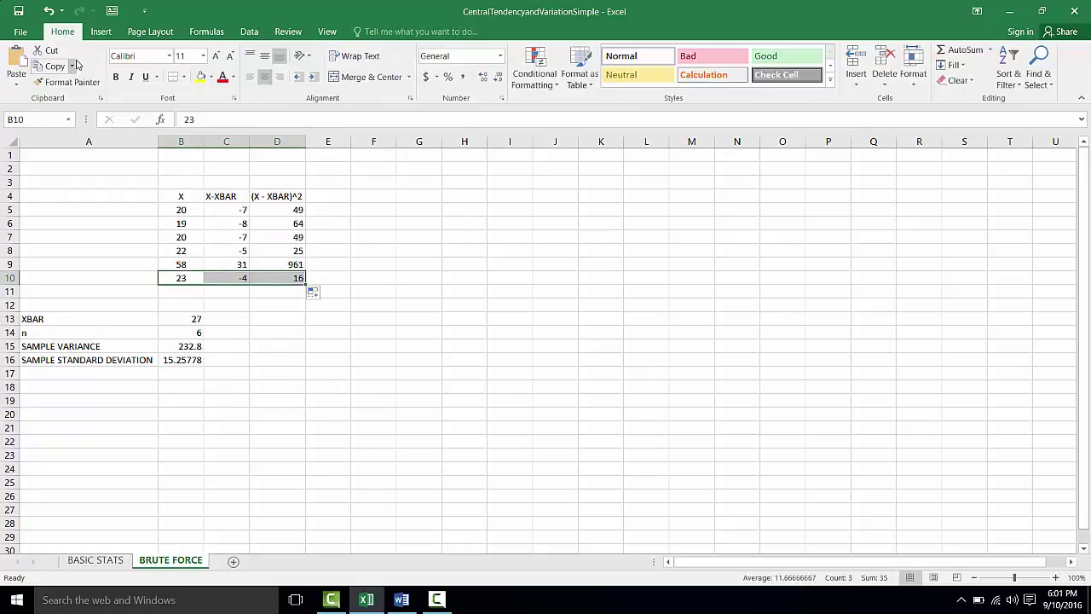
click(184, 78)
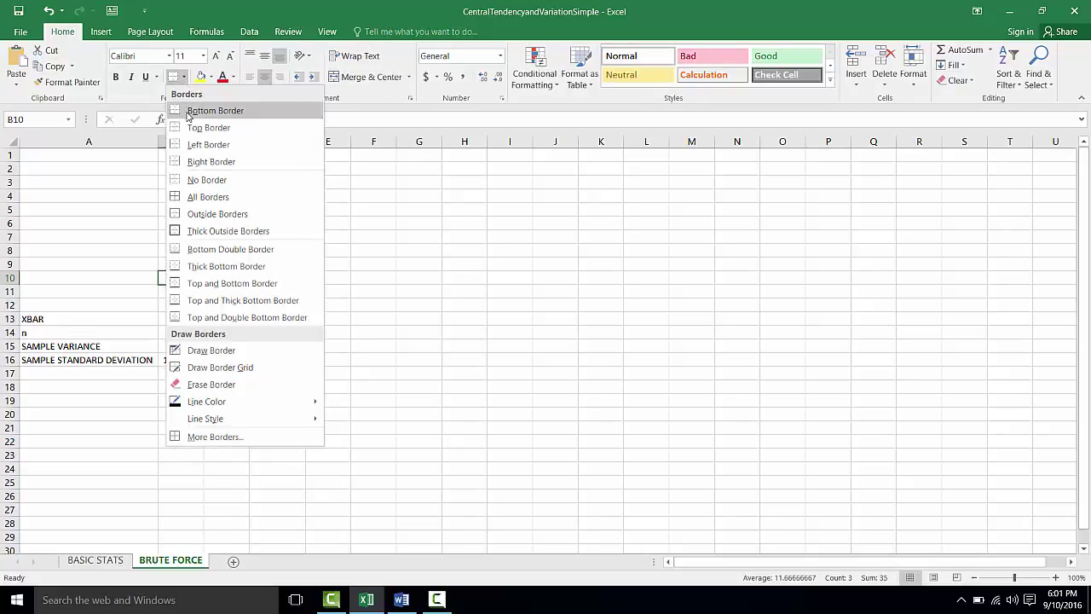
click(212, 273)
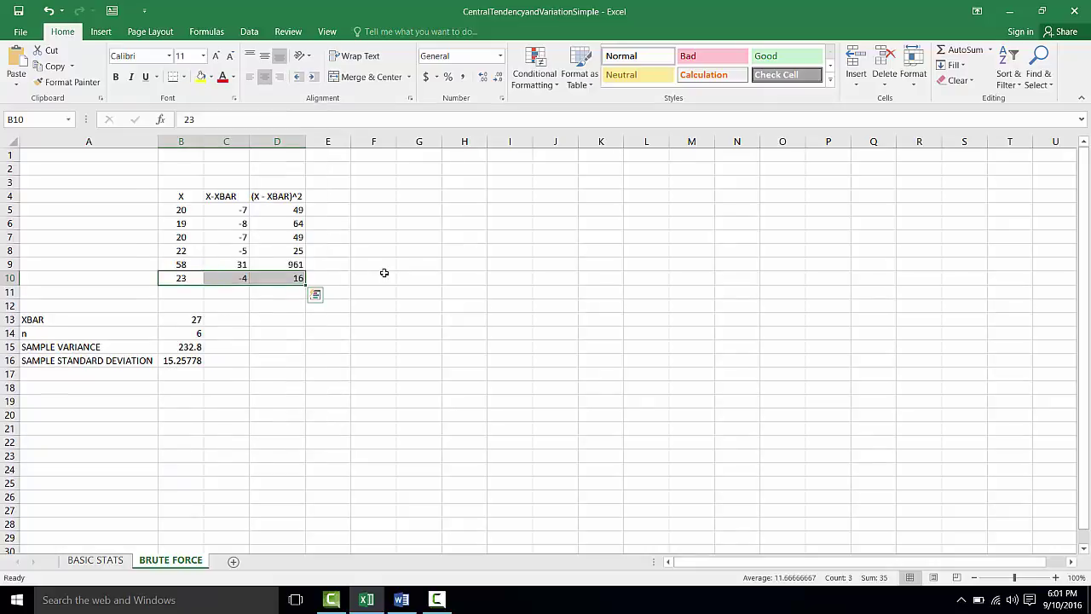
click(385, 273)
Total the squared deviations in D11 with AutoSum, using =SUM(D5:D10)
click(288, 294)
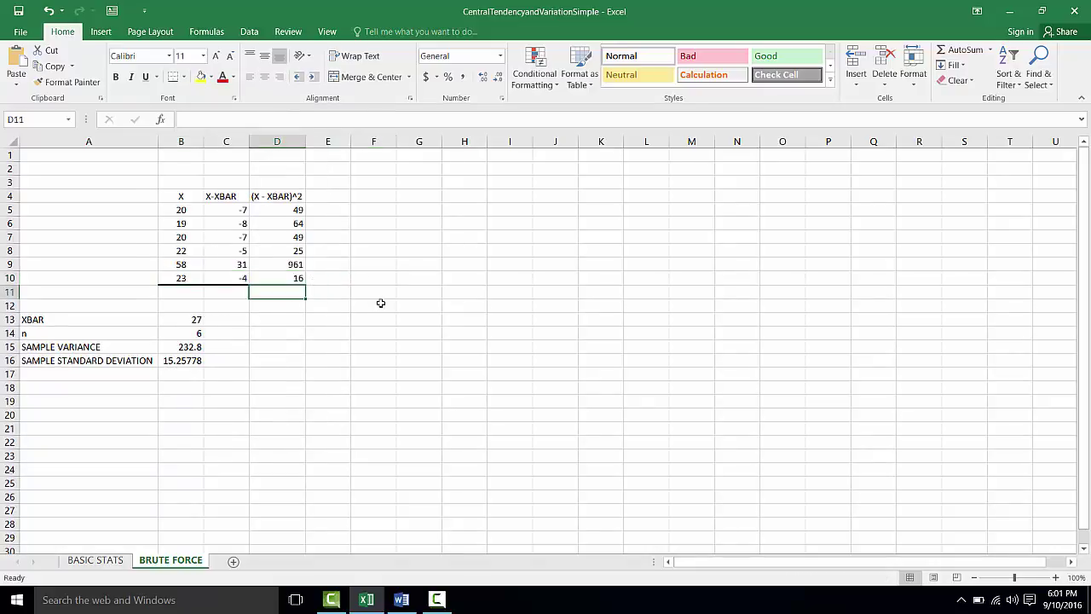
click(960, 49)
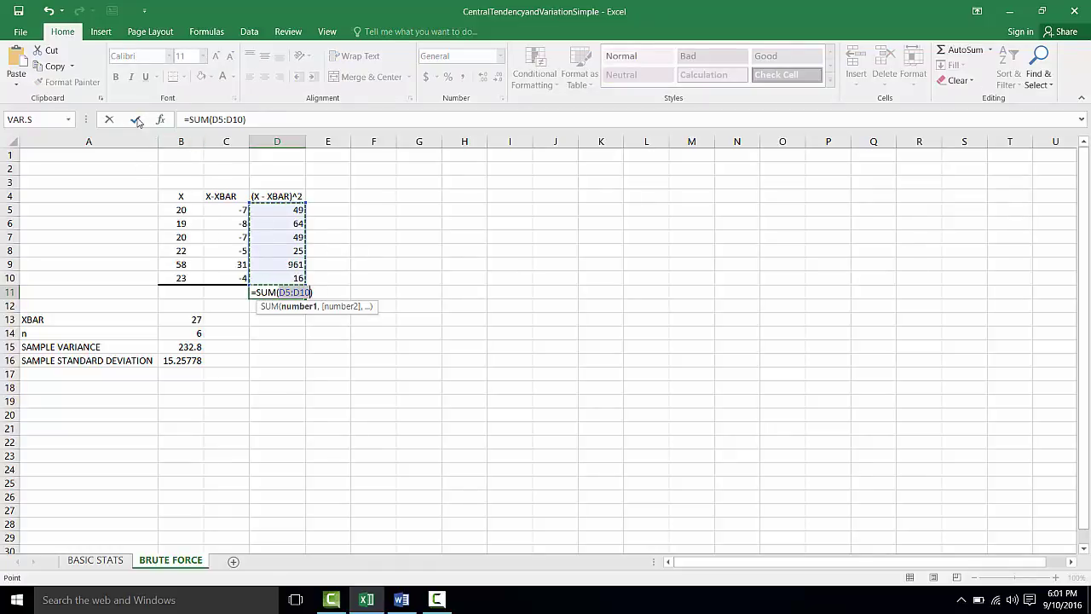
click(137, 121)
click(348, 343)
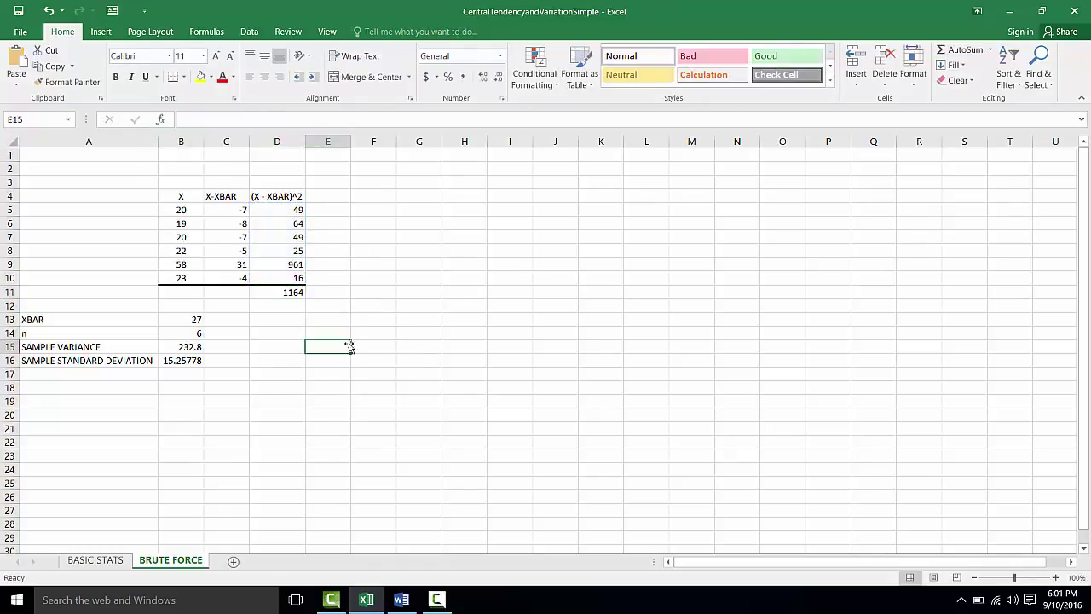
Calculate the sample variance manually in D15 with =D11/(B14-1)
click(271, 346)
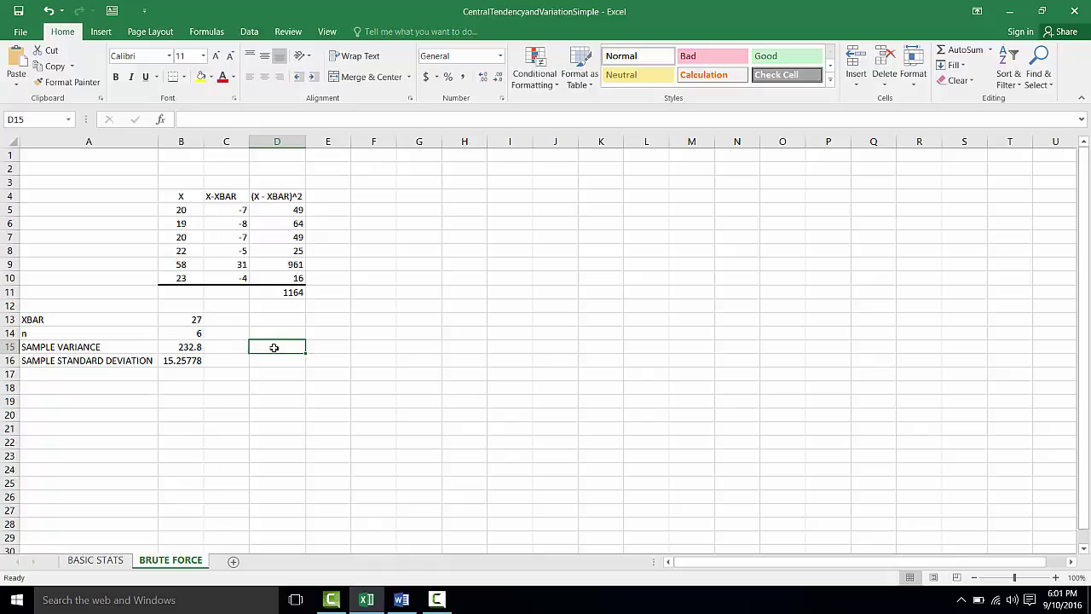
text(=)
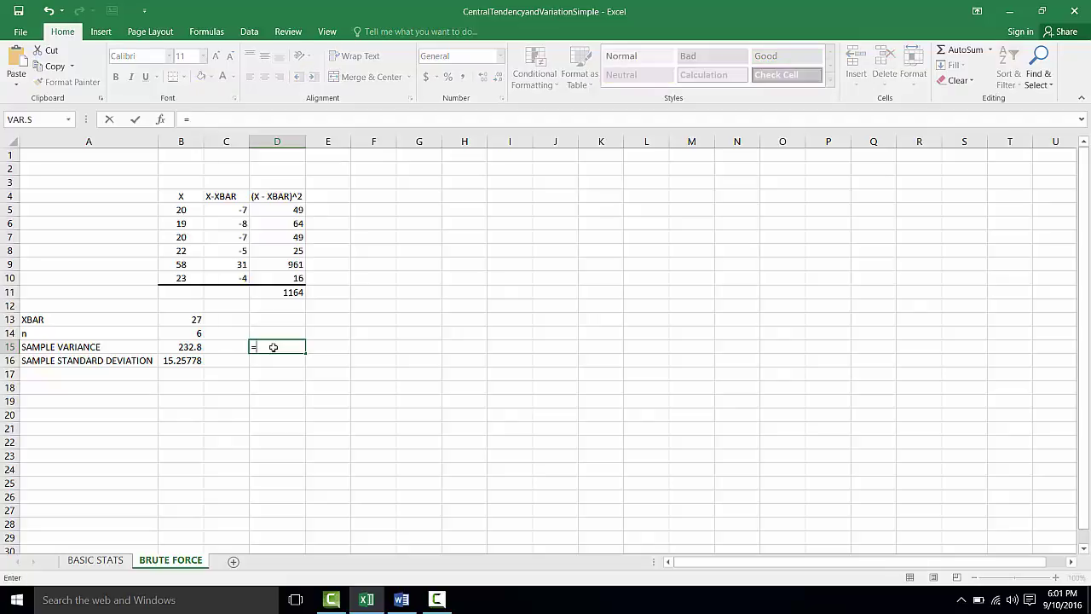
click(288, 292)
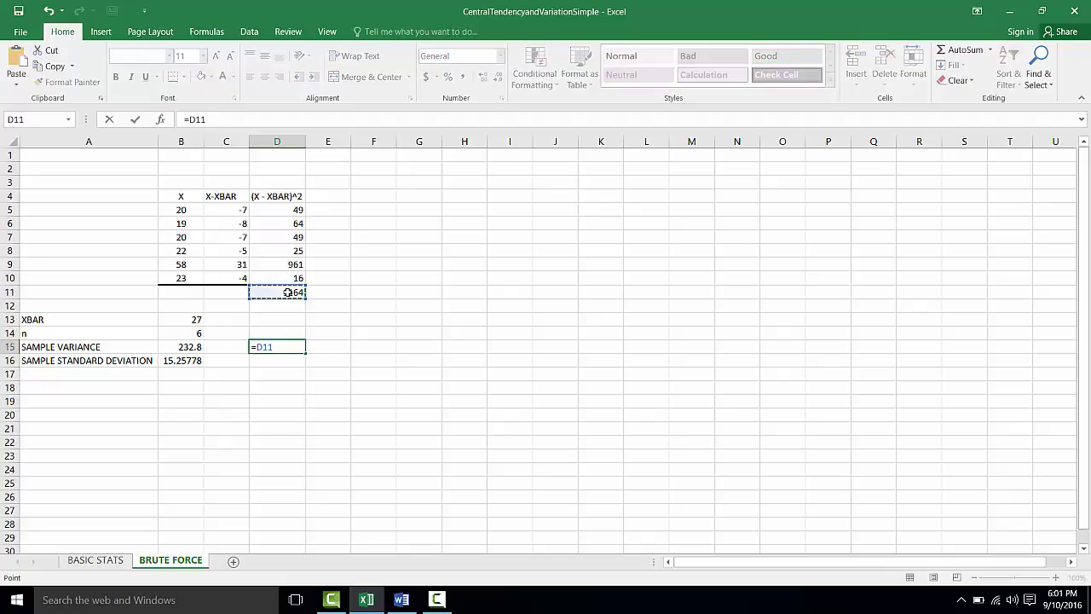
text(/()
click(183, 333)
text(-)
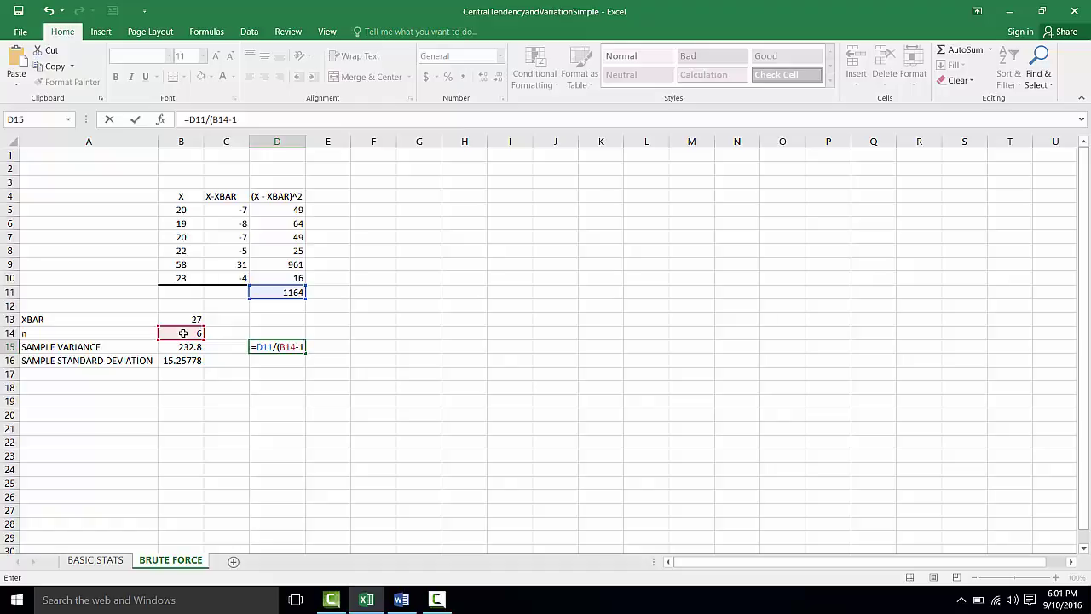
text(1))
key(Return)
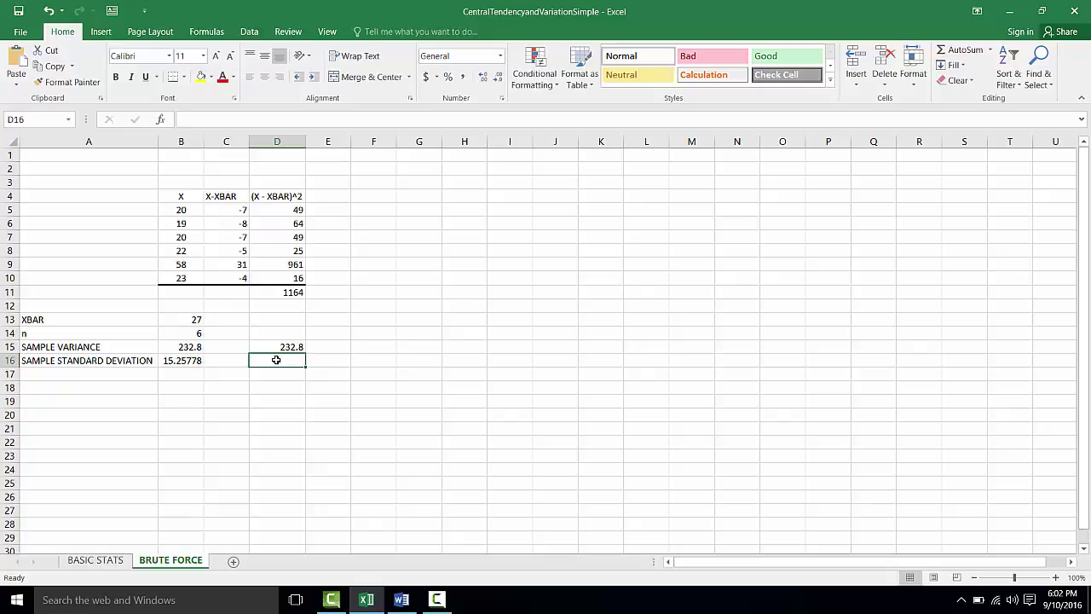
Calculate the sample standard deviation manually in D16 with =SQRT(D15)
text(=)
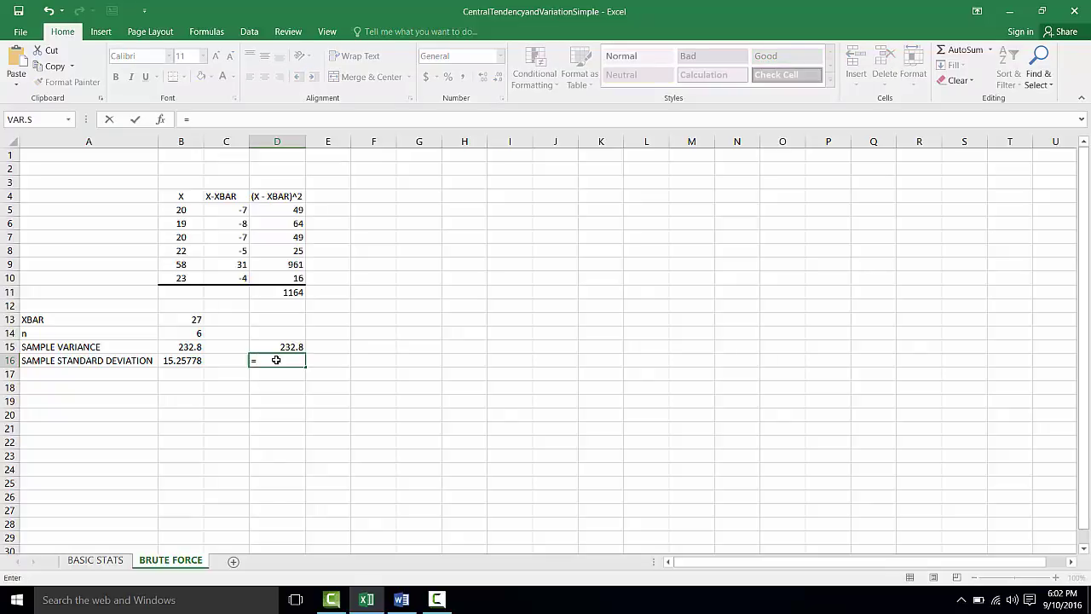
text(SQ)
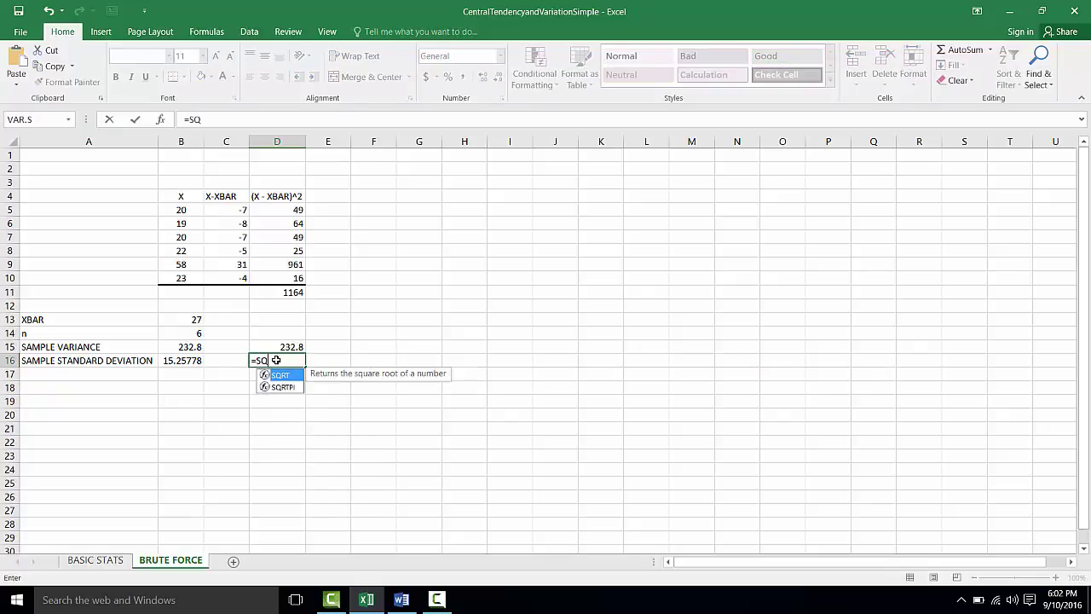
text(RT()
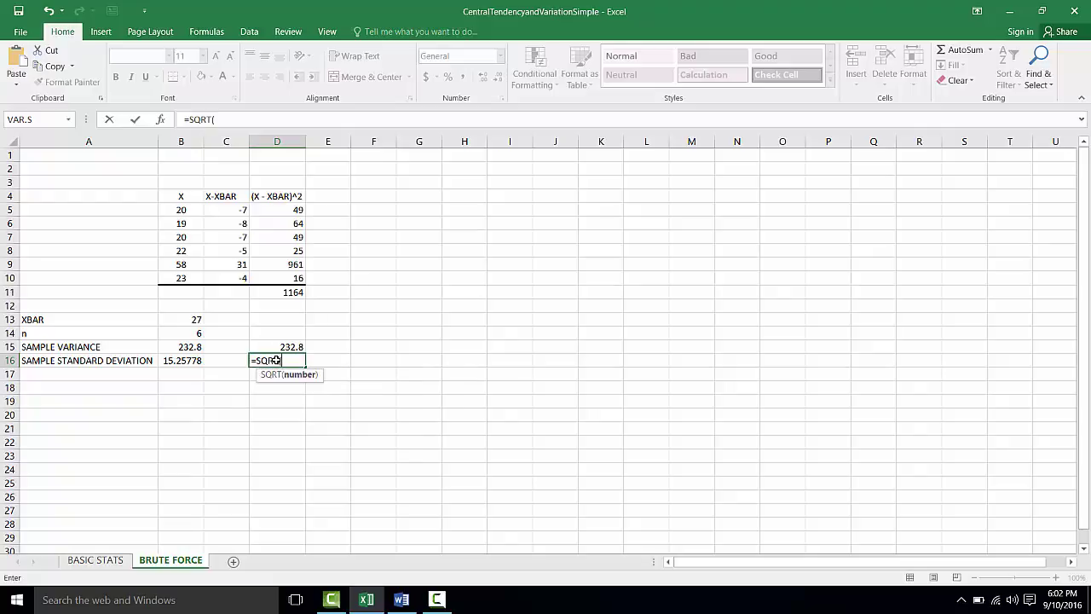
click(281, 347)
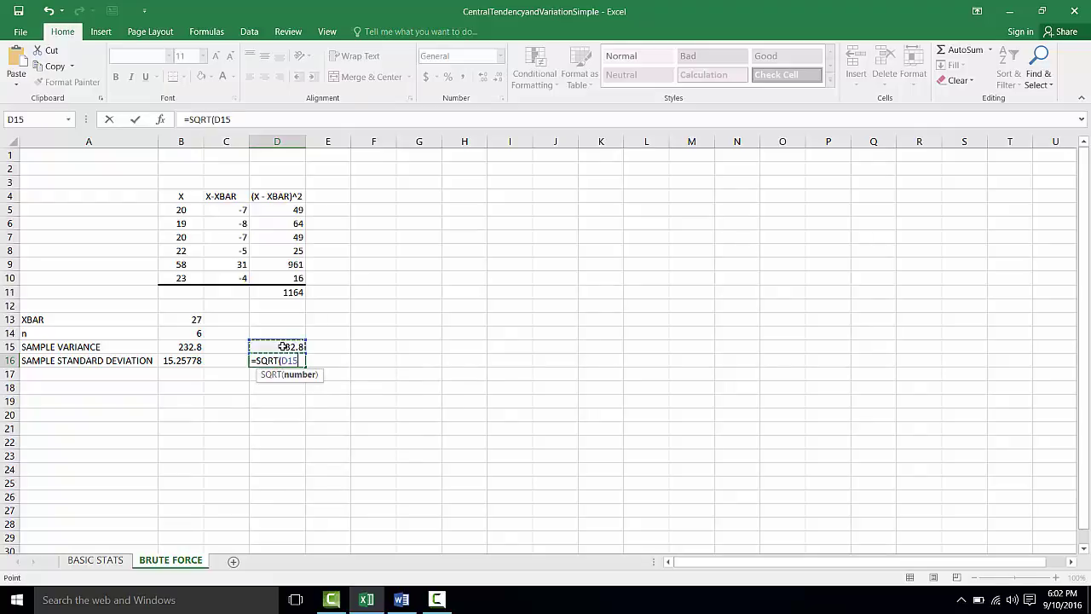
text())
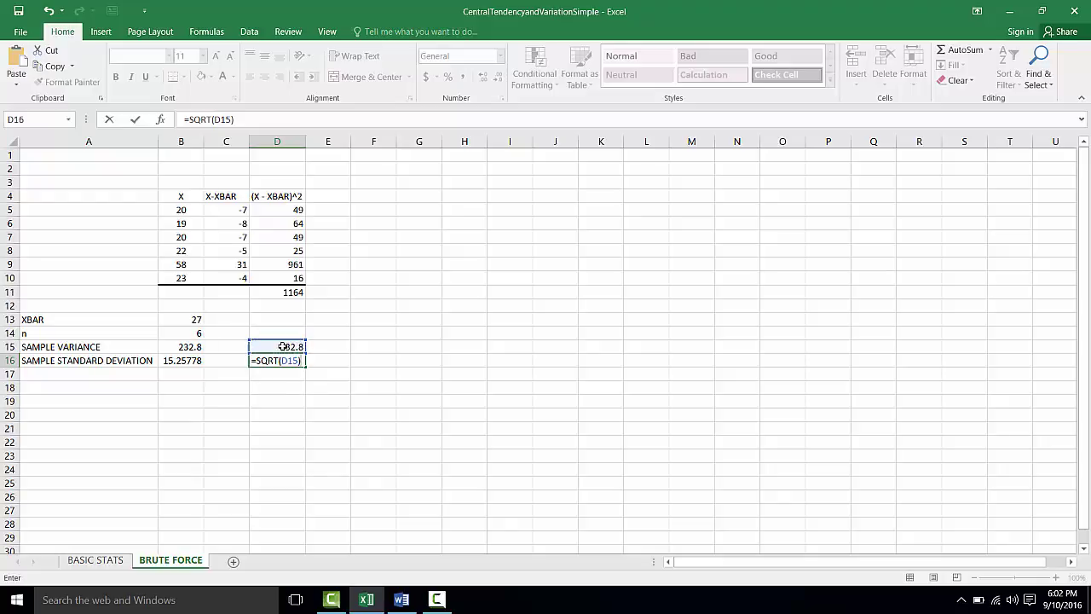
key(Return)
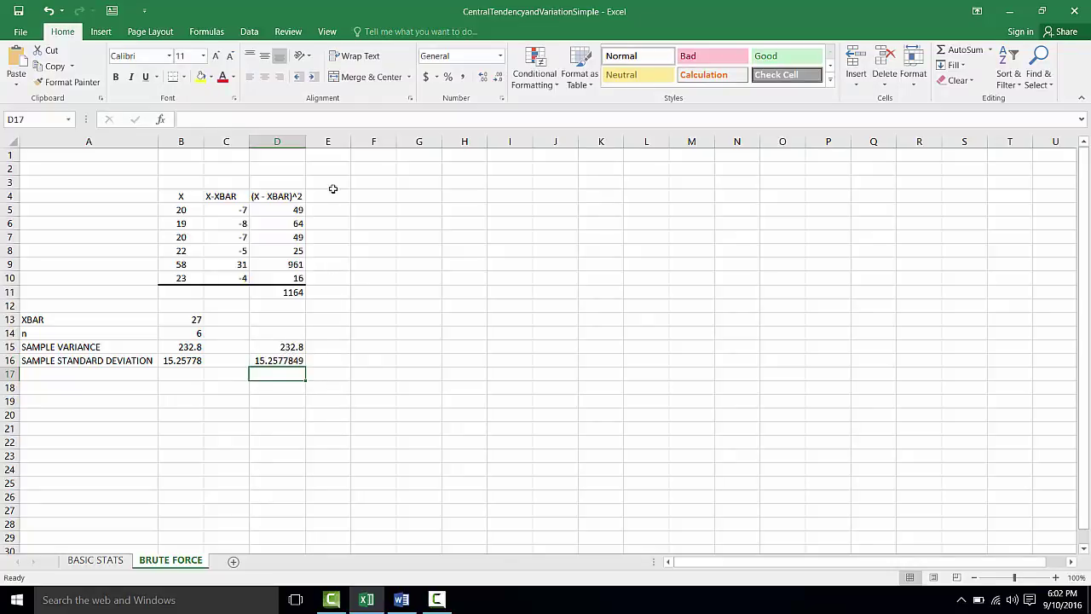
click(388, 191)
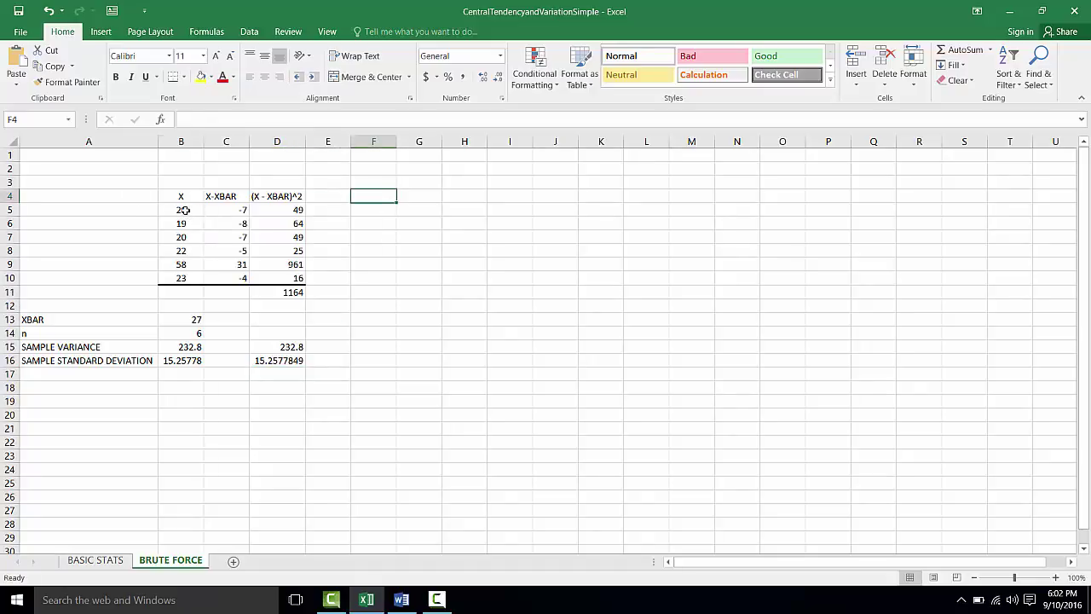
Replace all six X values in B5:B10 with 27 to test data that has no variation
click(184, 210)
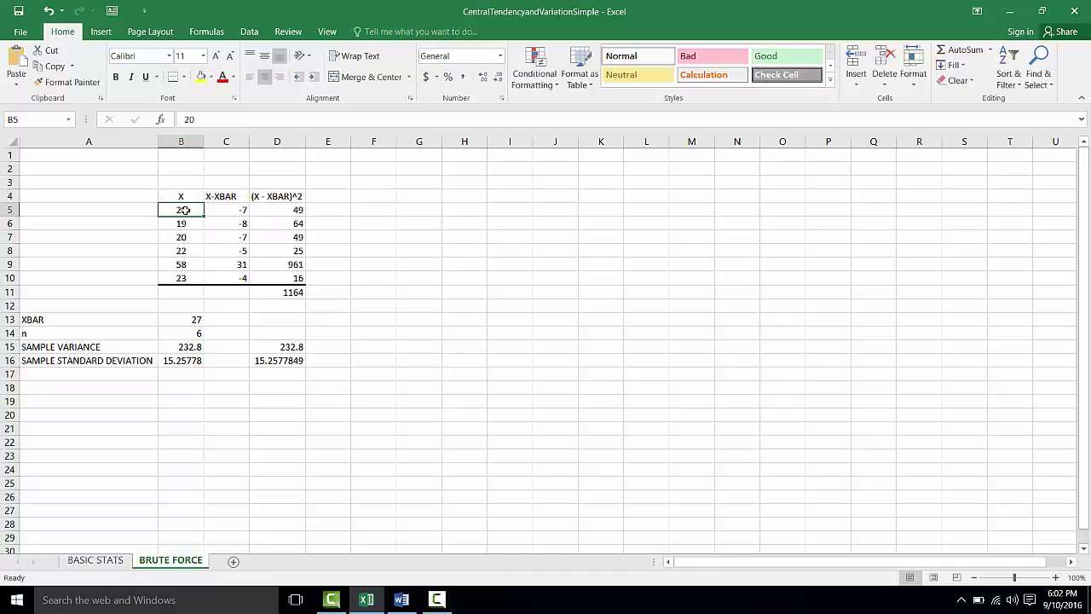
text(2)
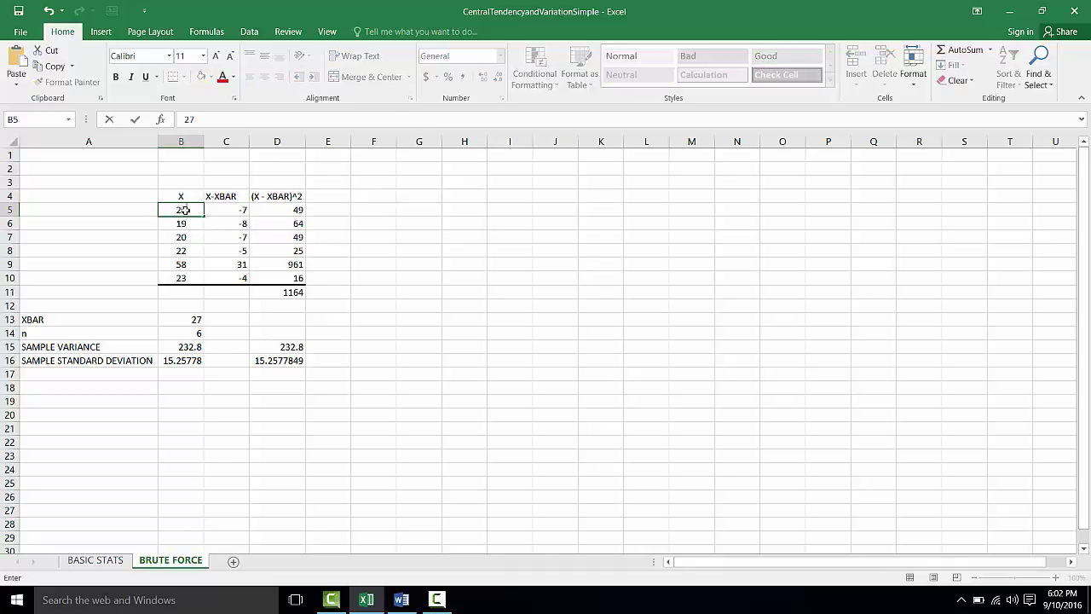
key(Return)
text(27)
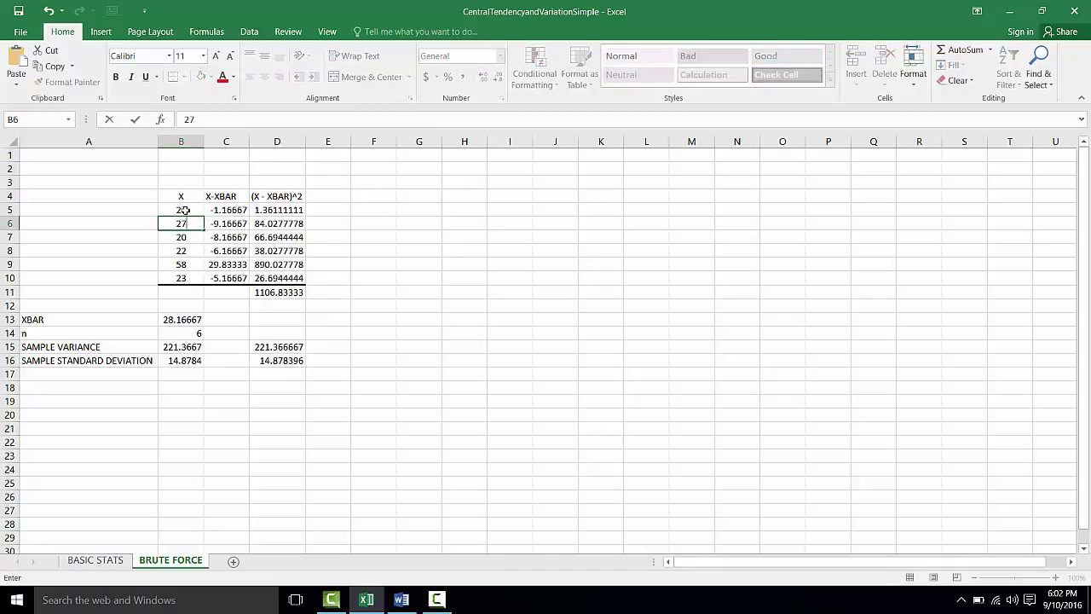
key(Return)
text(27)
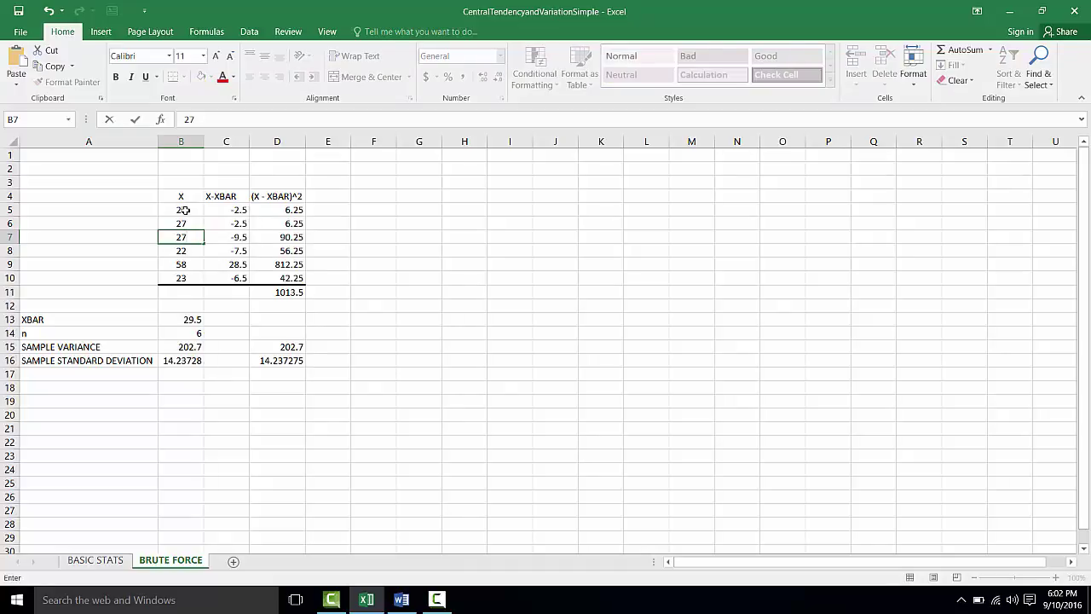
key(Return)
text(27)
key(Return)
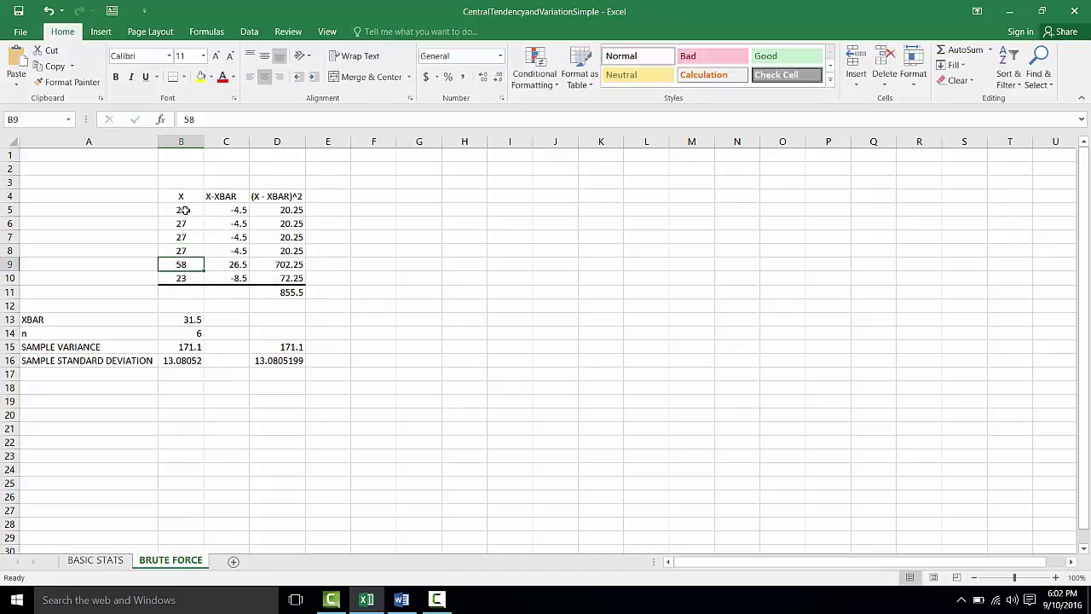
text(27)
key(Return)
text(27)
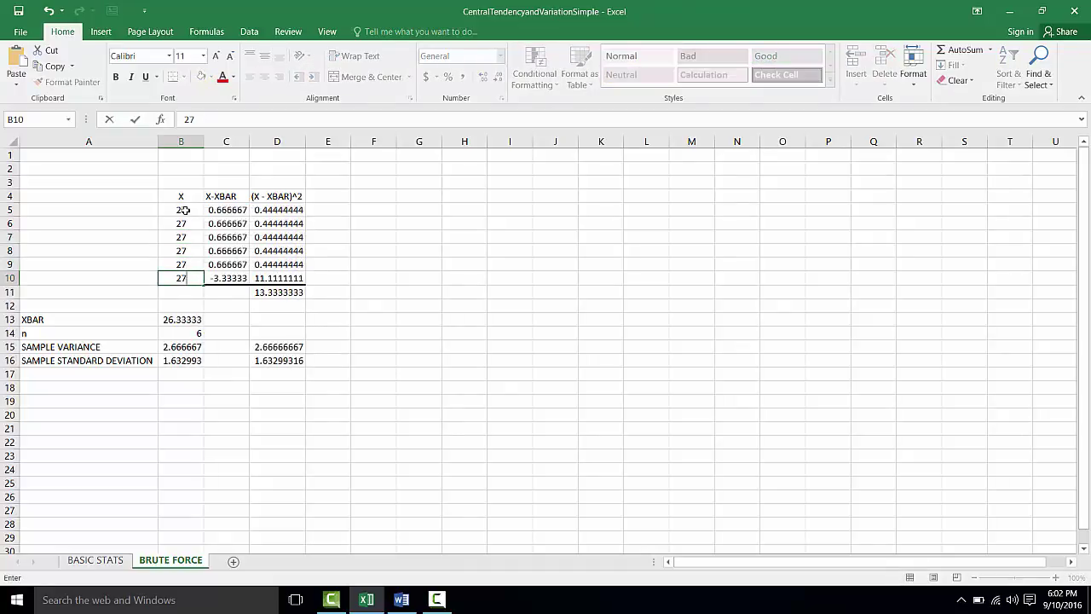
key(Return)
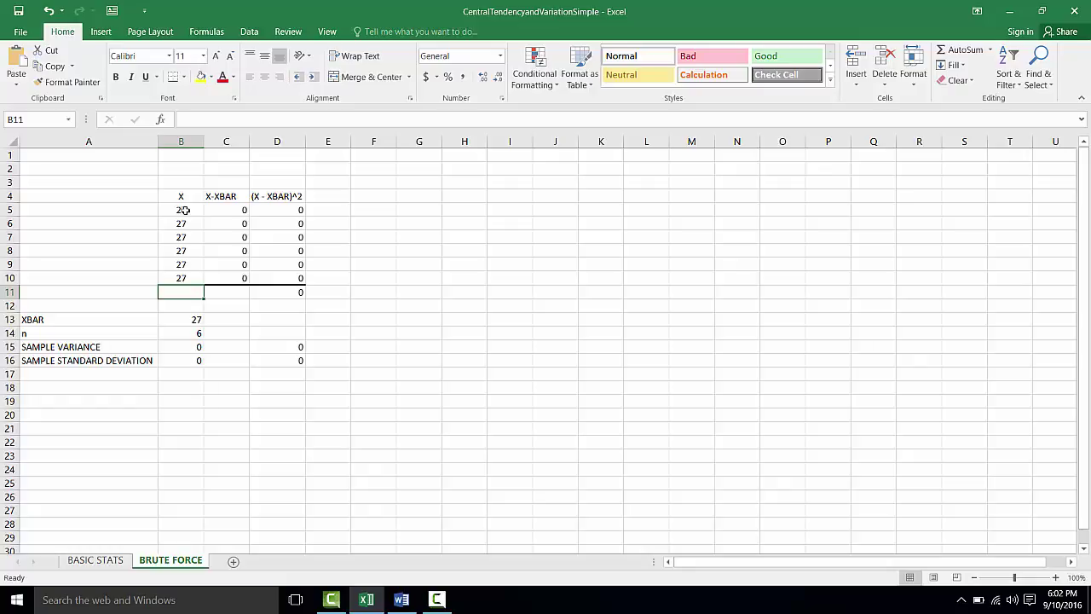
Undo the six replacements in B5:B10 to restore the original X values
click(47, 11)
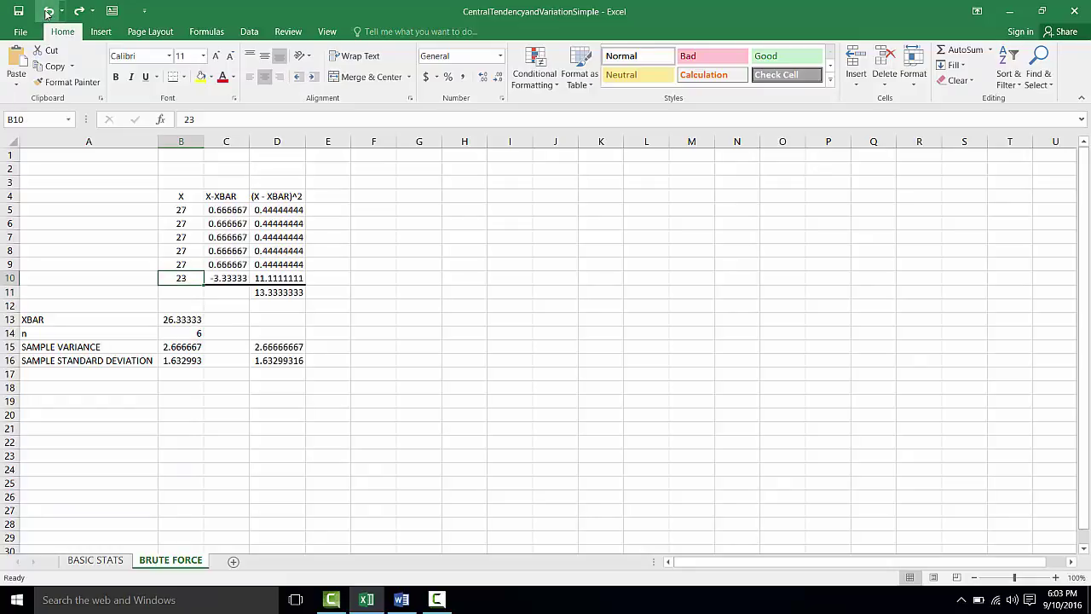
click(47, 11)
click(47, 11)
click(47, 11)
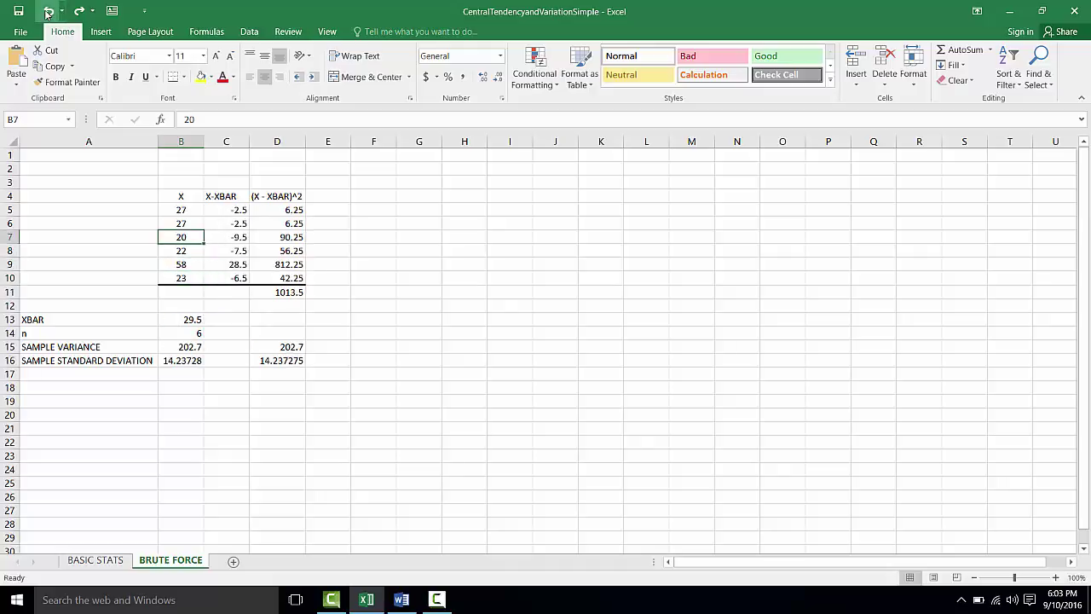
click(47, 11)
click(47, 11)
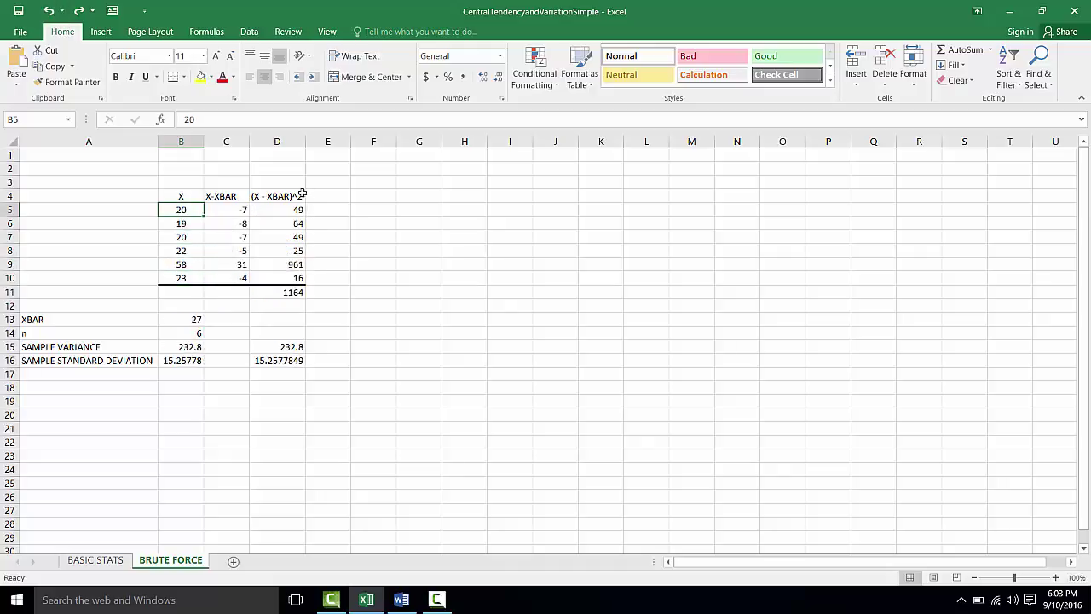
click(376, 285)
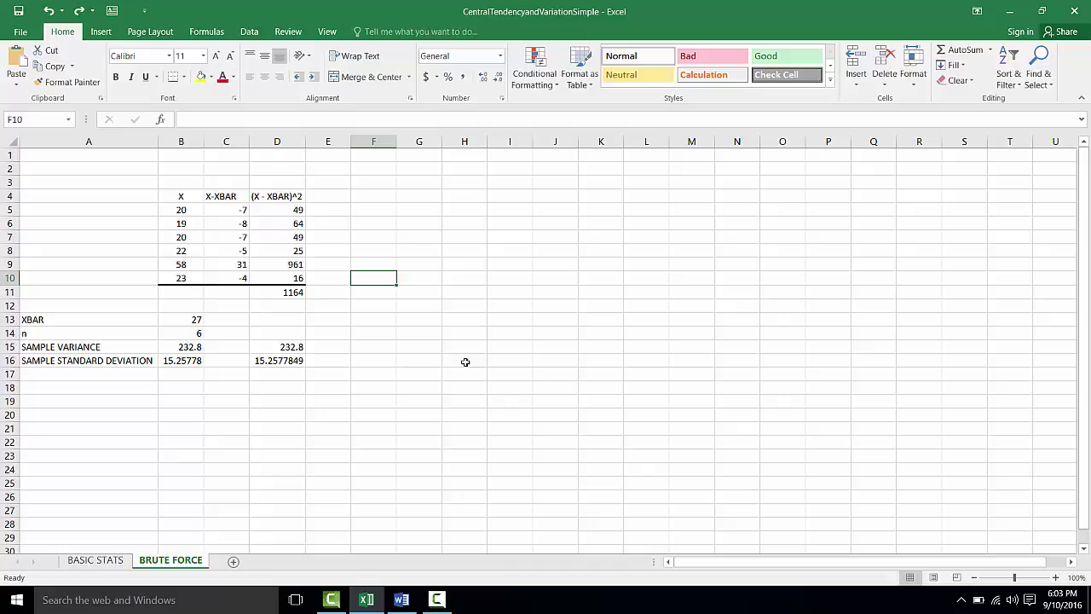
Review the BASIC STATS sheet: the mean formula in B13, the central tendency labels, the variation labels and the range
click(95, 560)
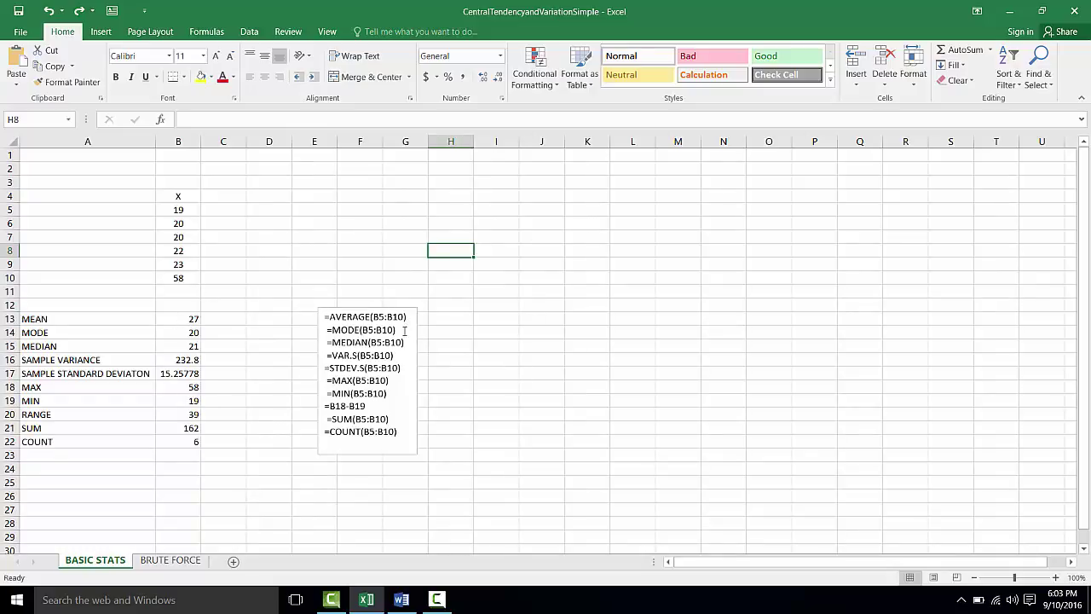
click(186, 317)
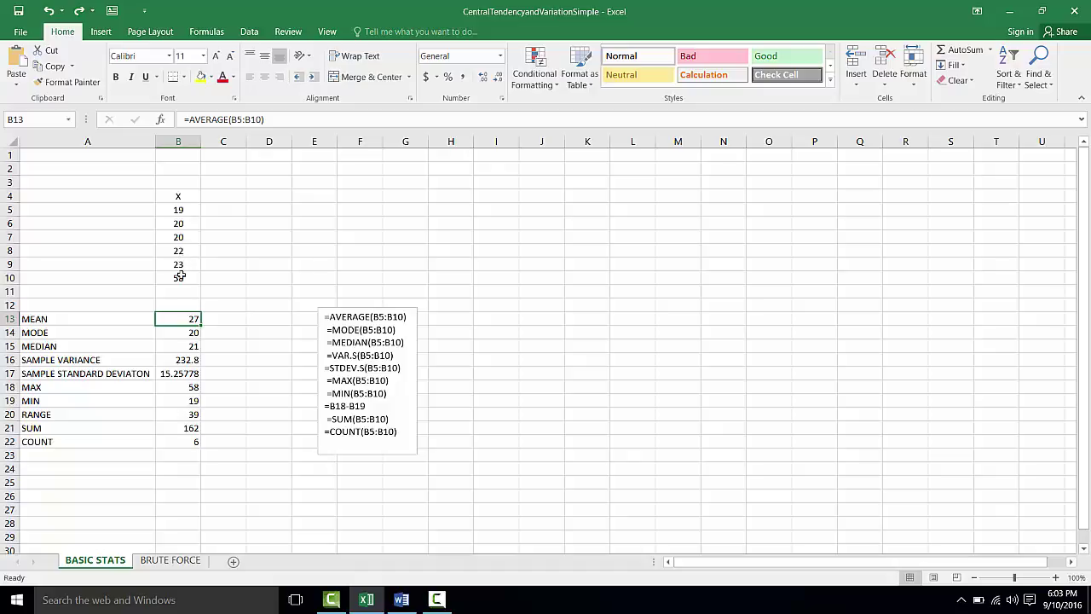
click(247, 283)
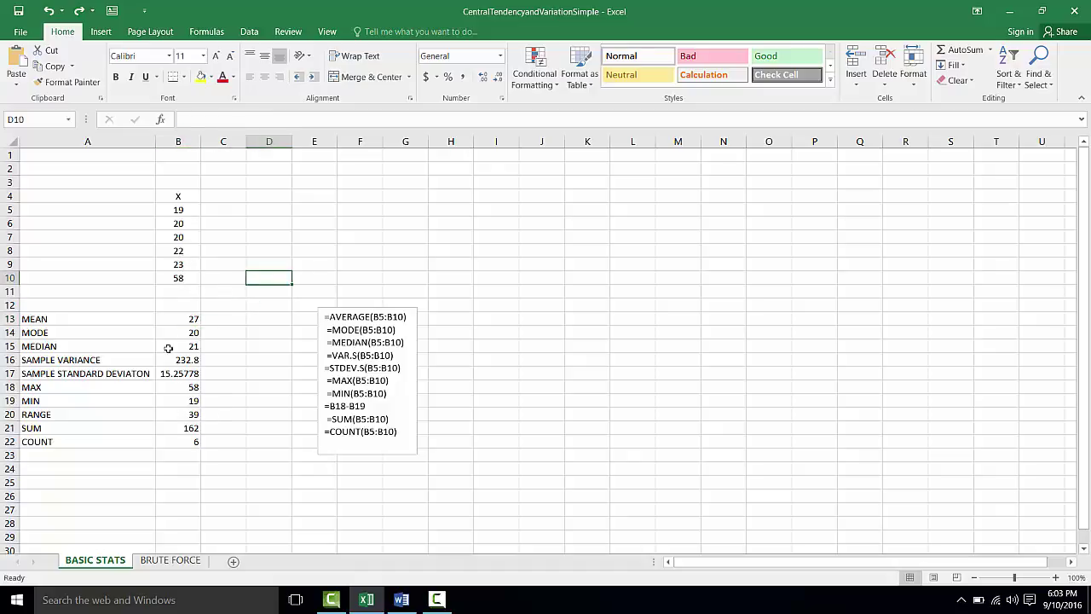
click(93, 319)
drag(93, 319, 80, 343)
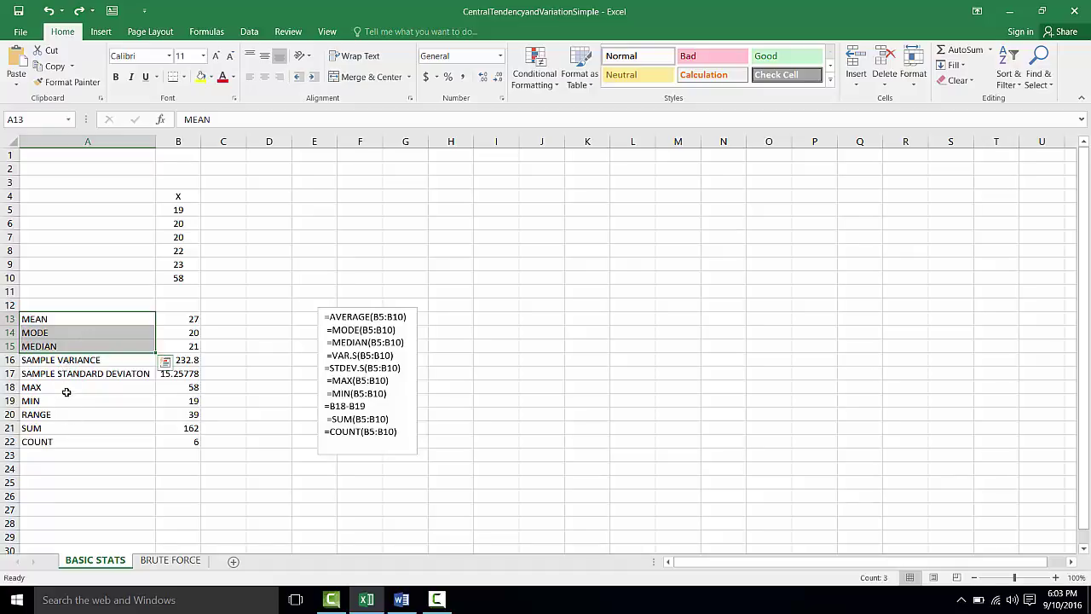
click(63, 362)
drag(63, 362, 63, 375)
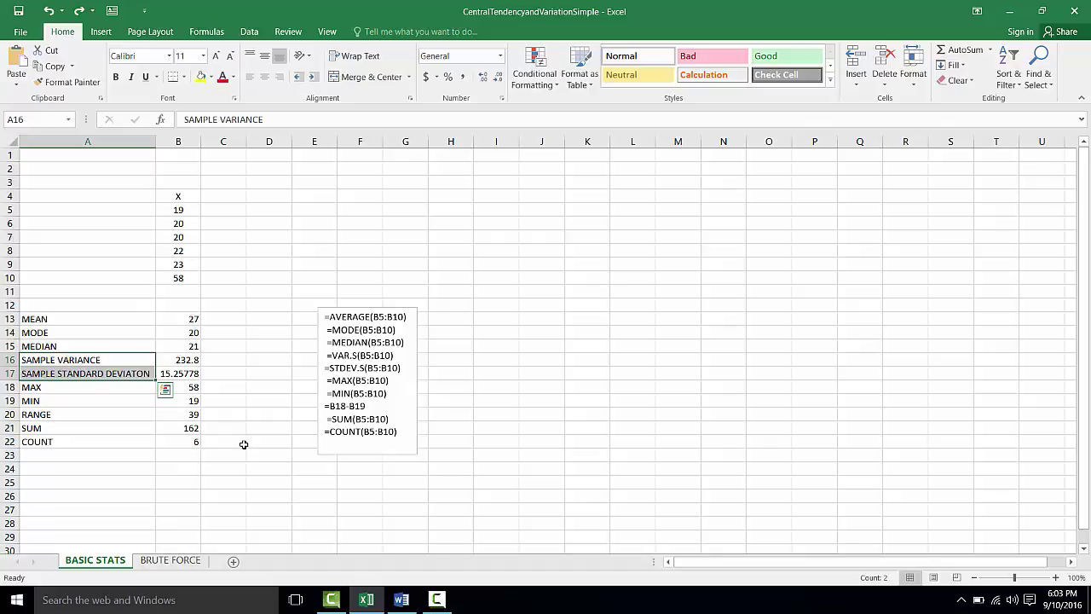
click(97, 414)
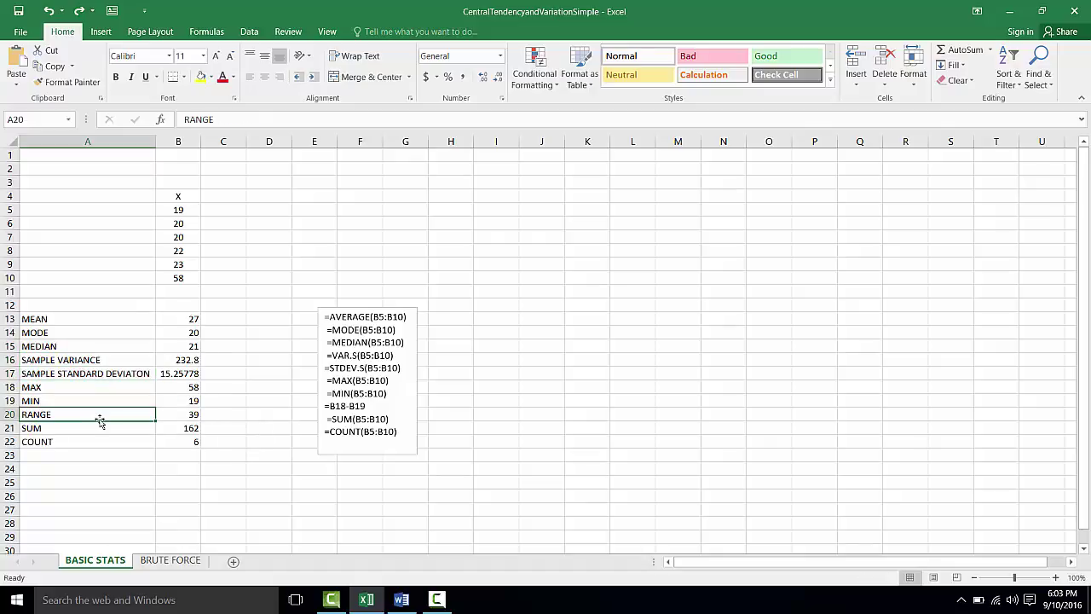
Inspect the SUM formula in B21 with its referenced data range, and the COUNT formula in B22
click(183, 427)
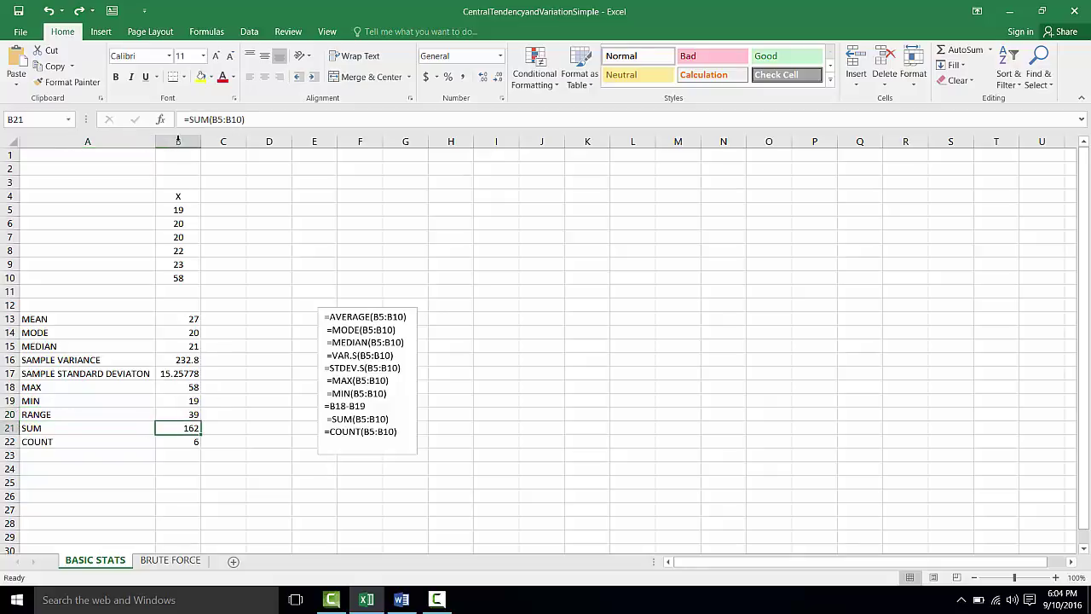
click(206, 124)
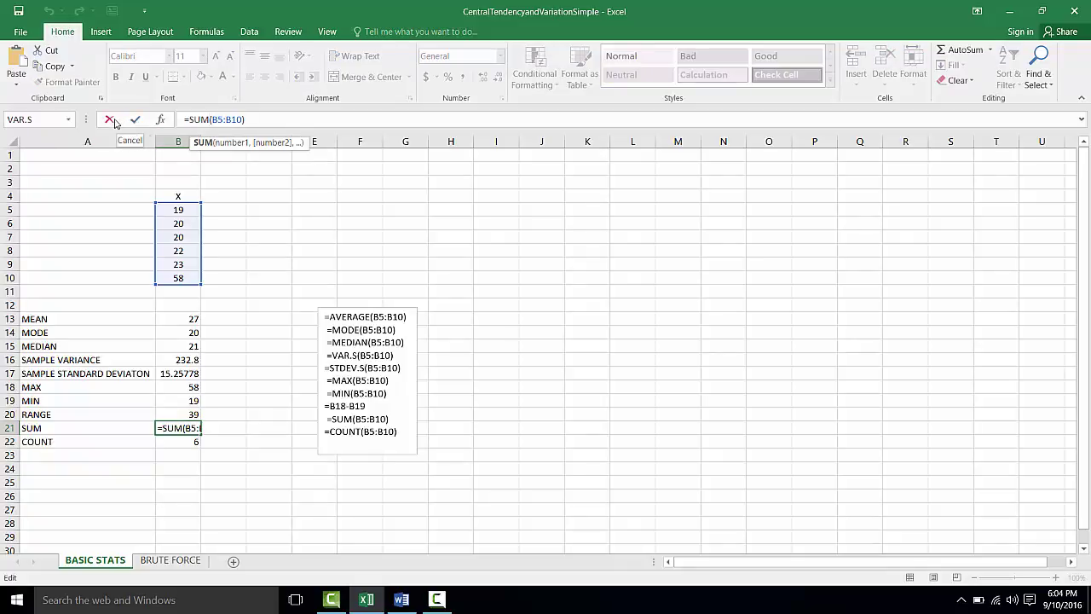
click(113, 121)
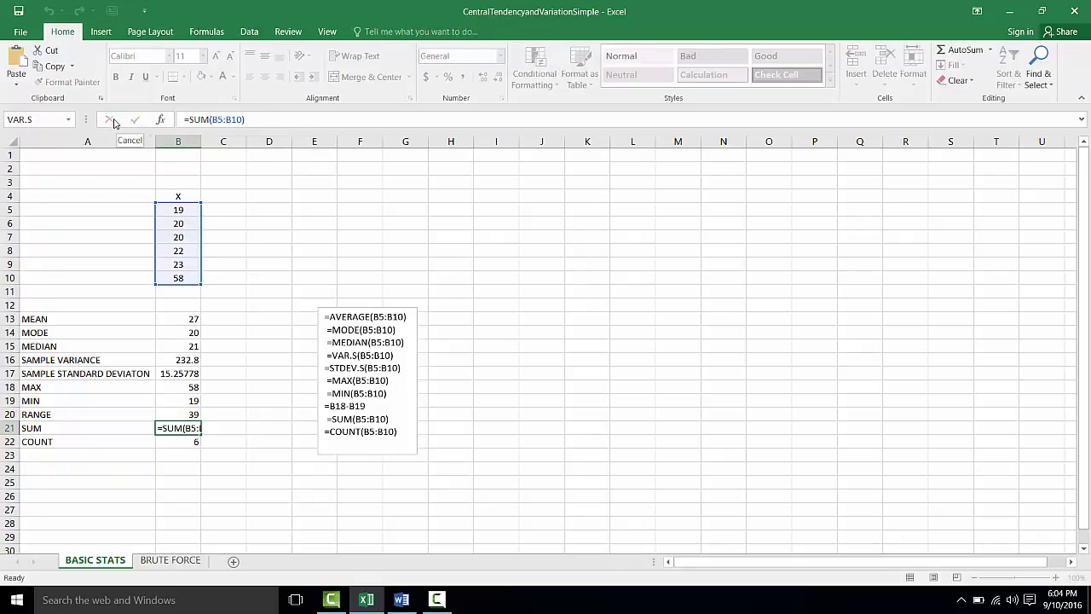
click(177, 440)
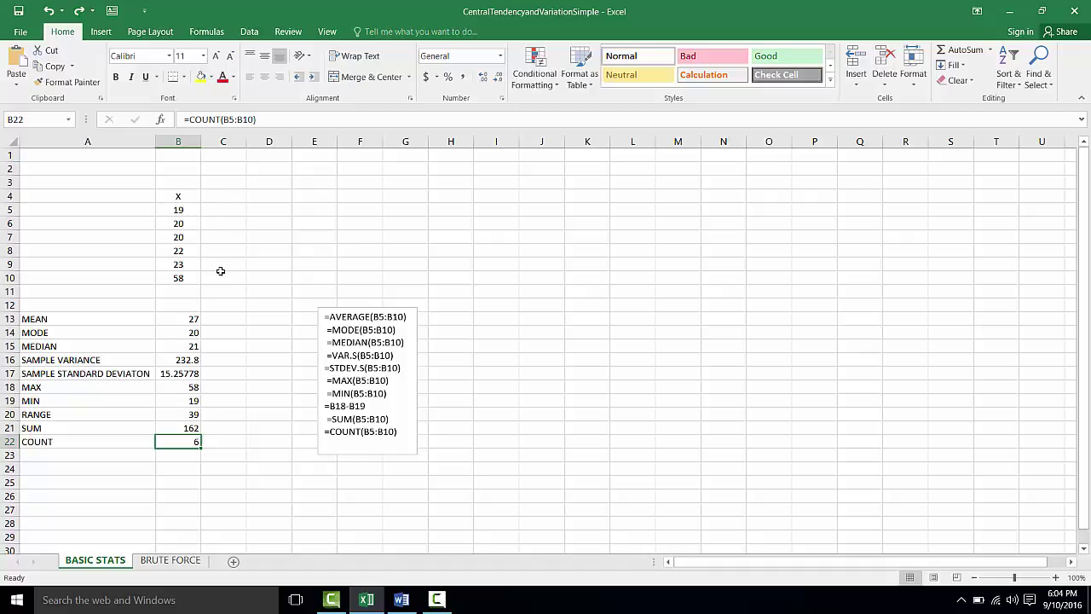
click(313, 249)
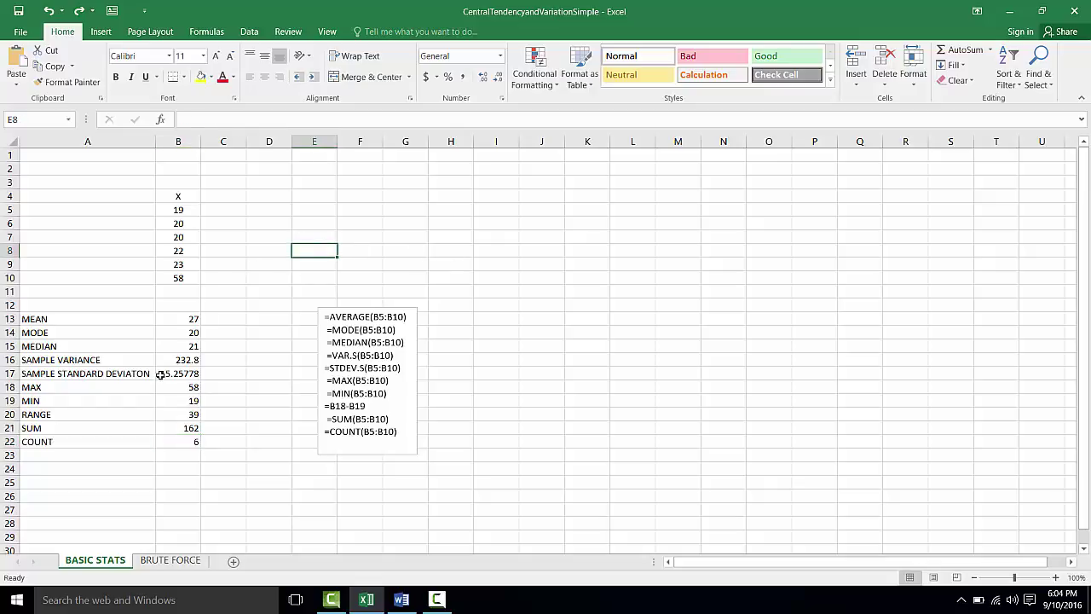
Open the Data Analysis tools and start the Descriptive Statistics analysis
click(250, 34)
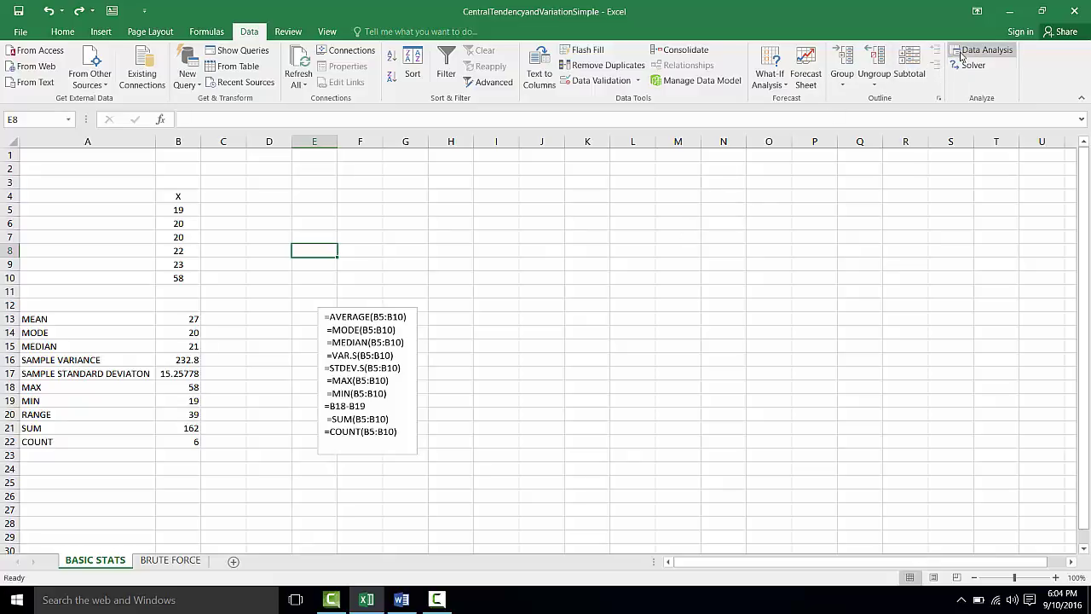
click(961, 56)
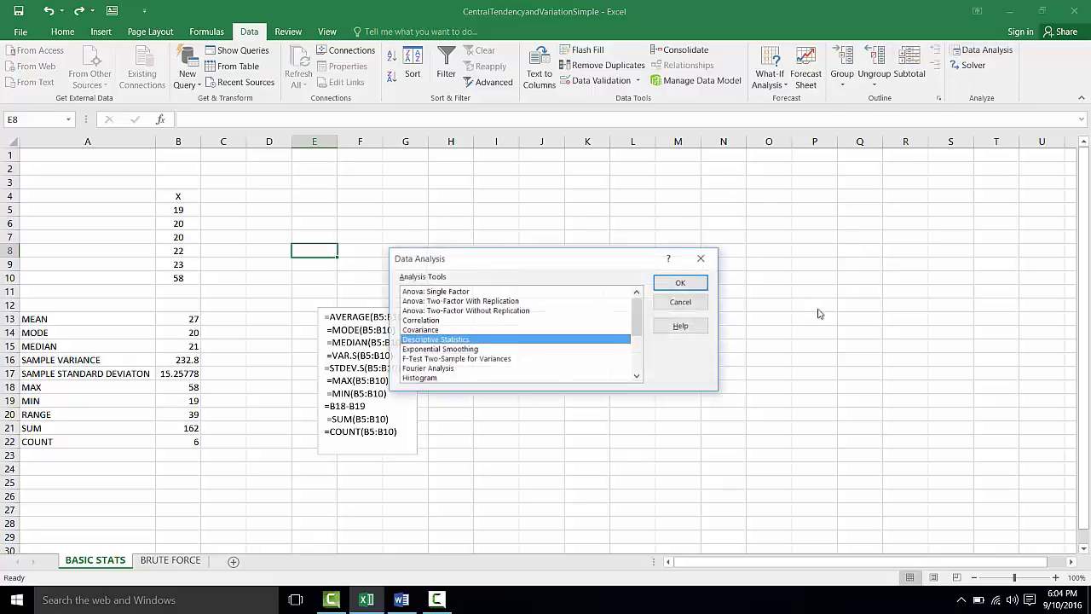
click(435, 322)
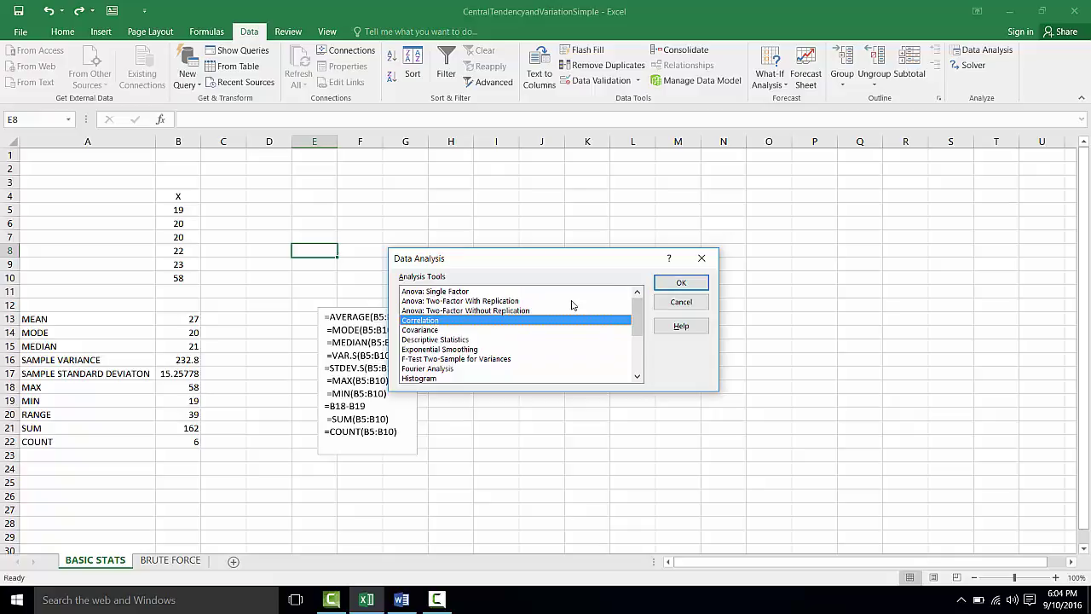
click(684, 285)
click(673, 286)
click(443, 342)
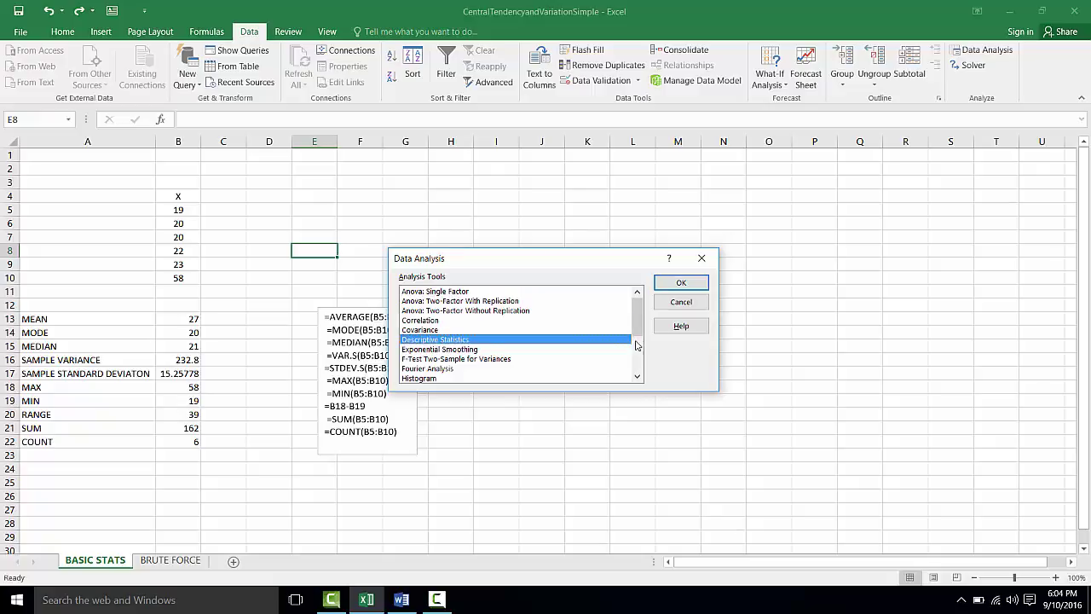
click(680, 284)
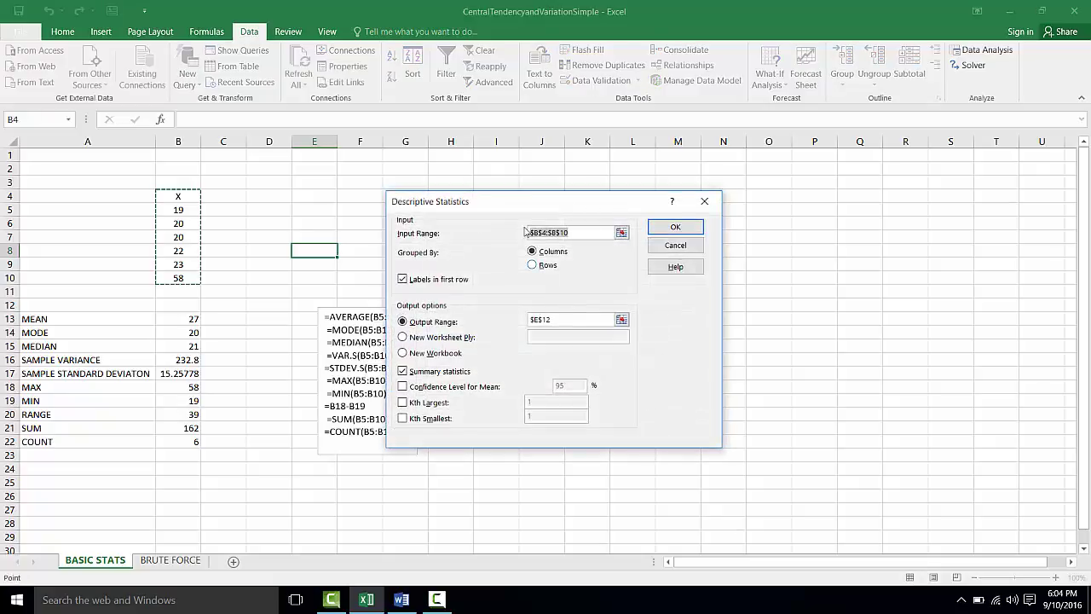
Clear the stored input range, set the output to a new worksheet ply and turn off summary statistics
click(570, 233)
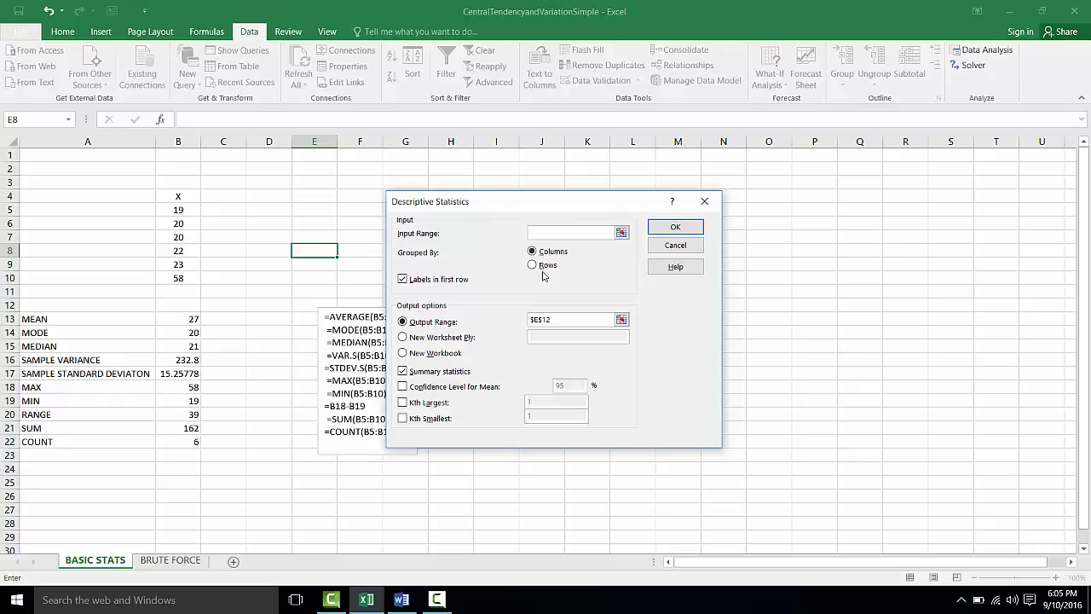
click(560, 322)
click(403, 338)
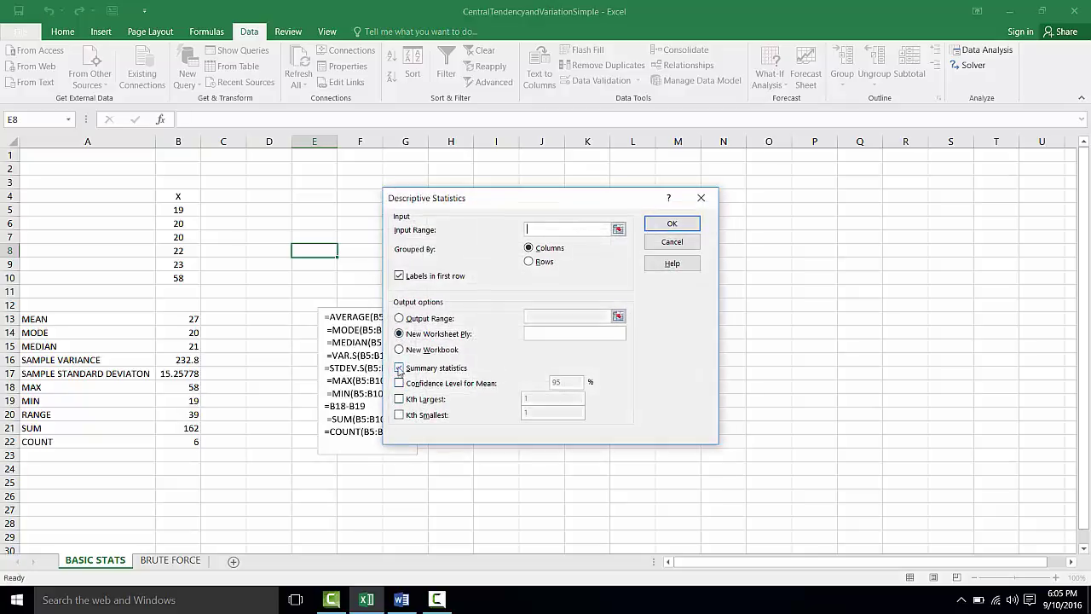
click(399, 369)
Set the Descriptive Statistics input range to $B$4:$B$10, covering the X label and its data
click(529, 230)
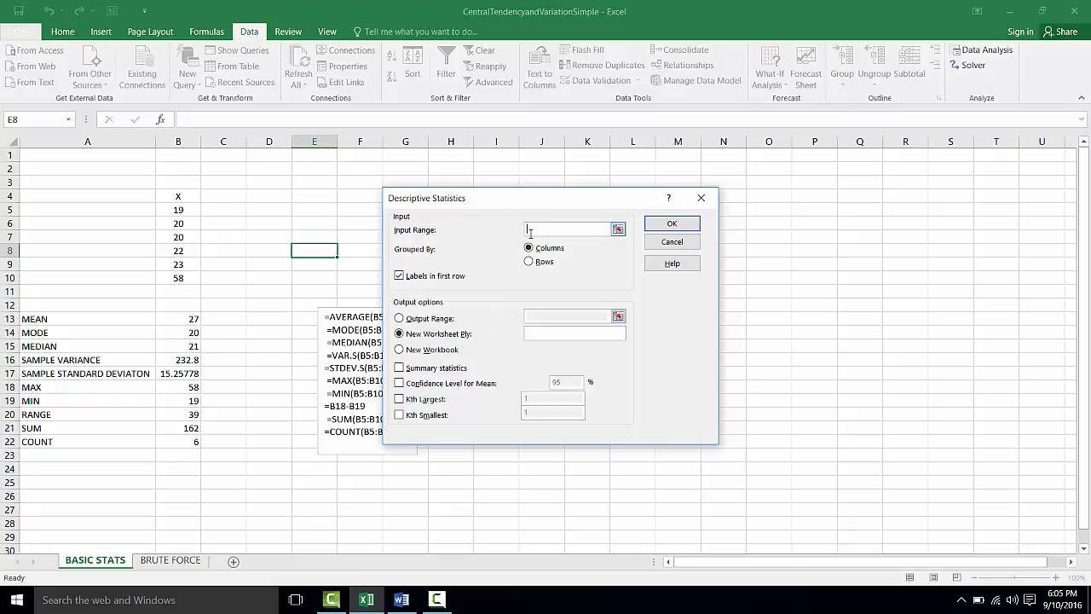
click(182, 196)
drag(182, 196, 184, 280)
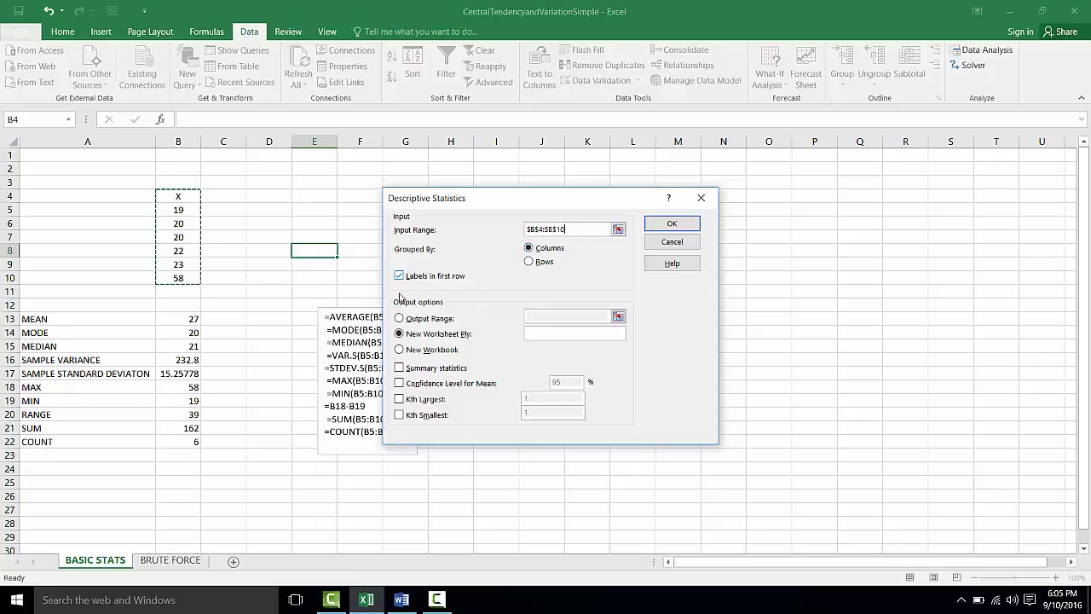
Set the output range to $D$12, include summary statistics and generate the table
click(398, 319)
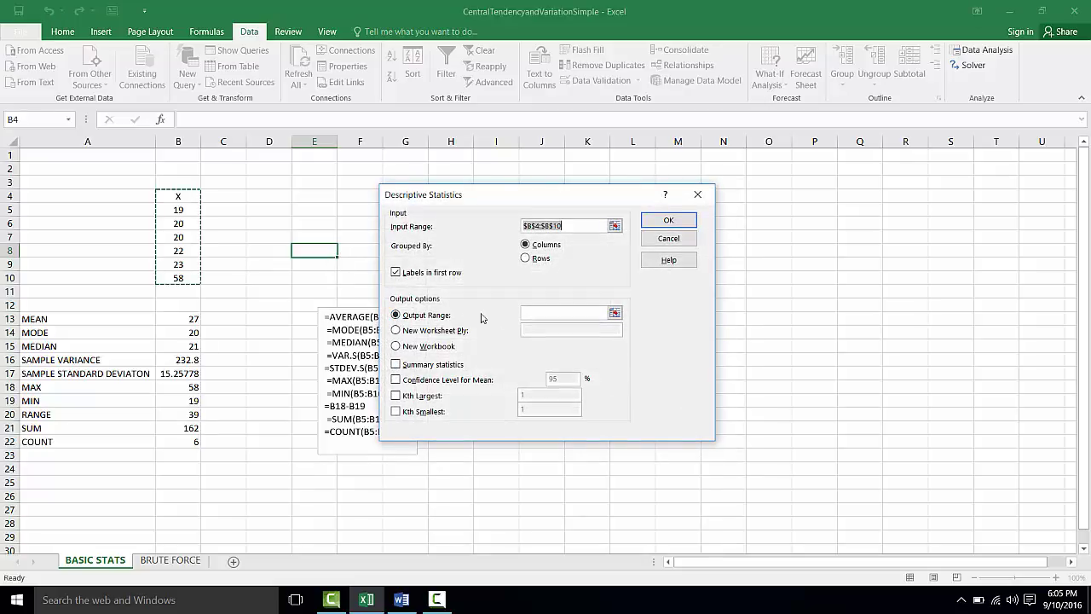
click(538, 314)
click(538, 314)
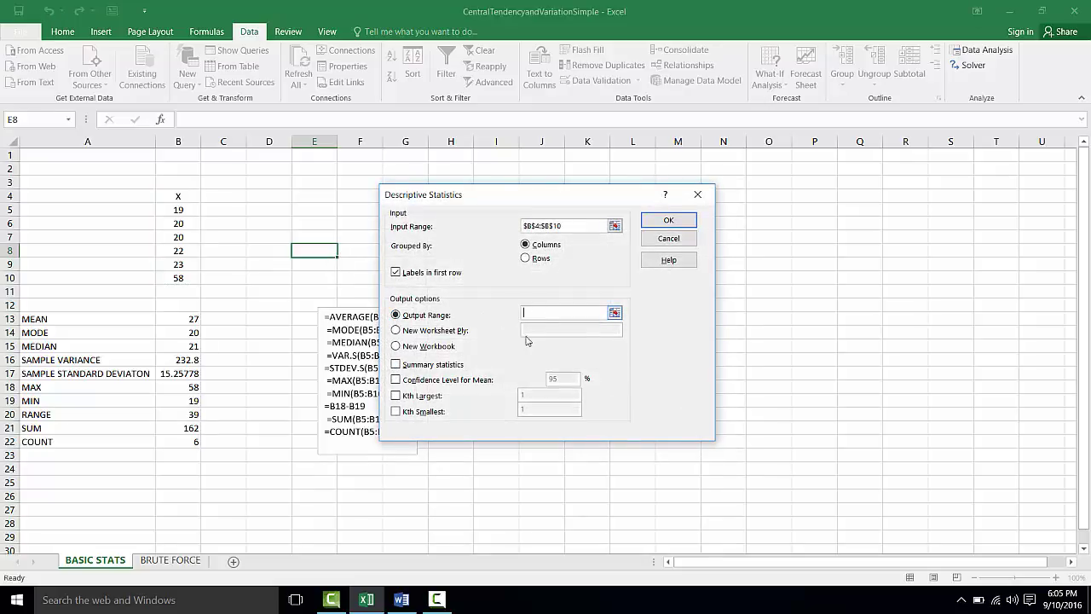
click(275, 306)
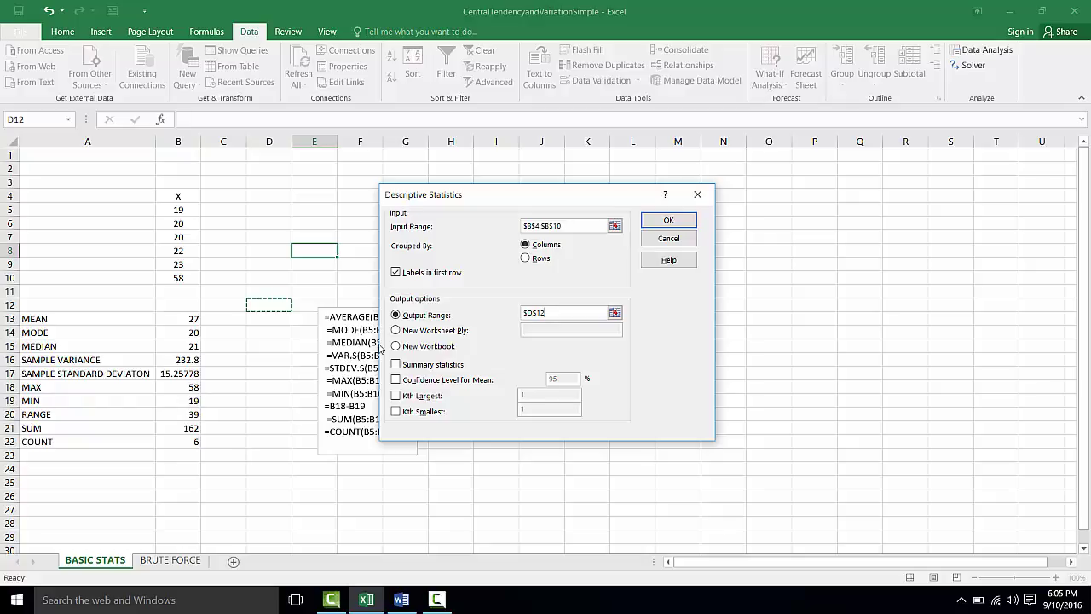
click(396, 365)
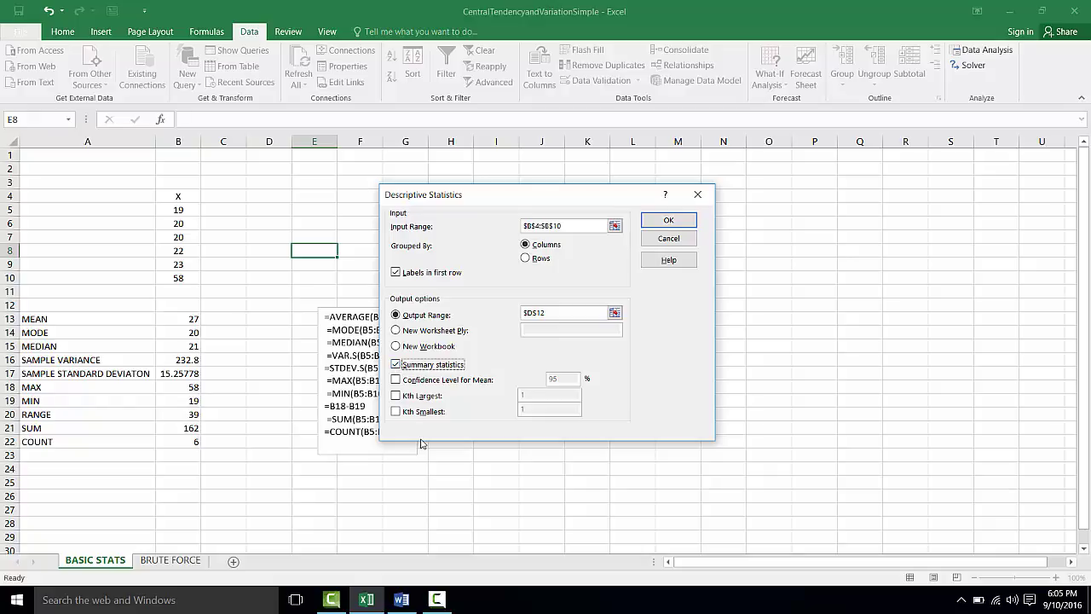
click(670, 220)
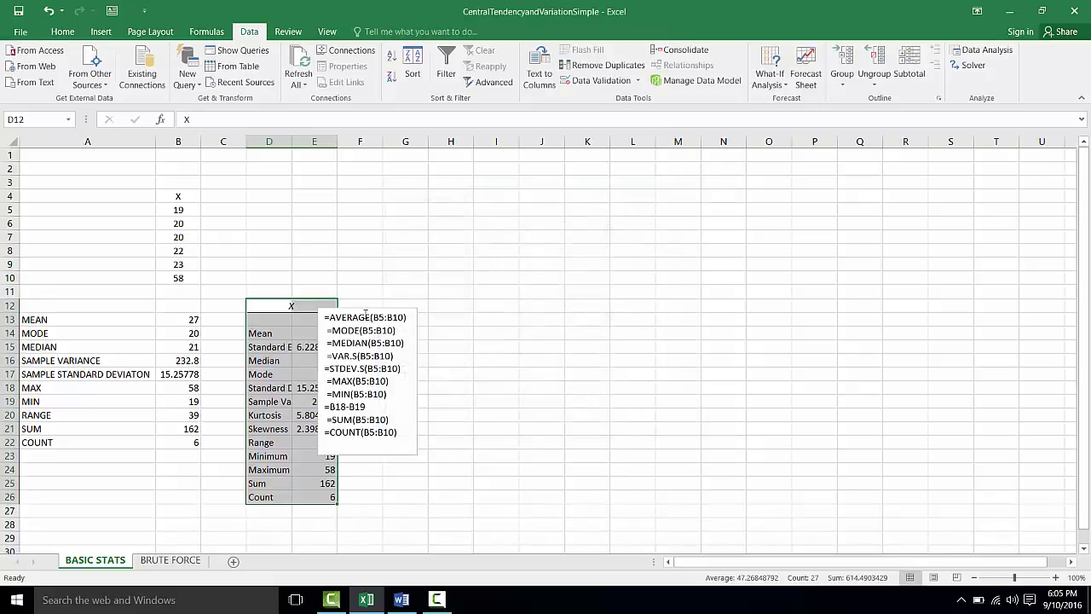
Move the formula text box clear of the statistics table and fit column D's width to its labels
click(365, 312)
mouse_move(362, 310)
mouse_down()
mouse_move(405, 266)
mouse_move(427, 181)
mouse_up()
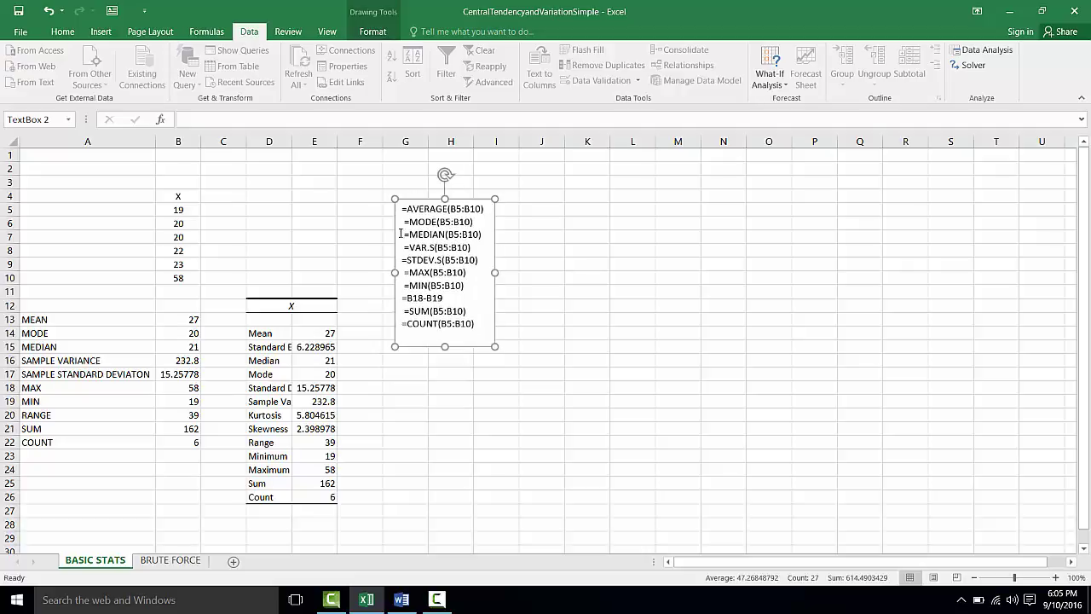
double_click(292, 141)
scroll(400, 463, down, 1)
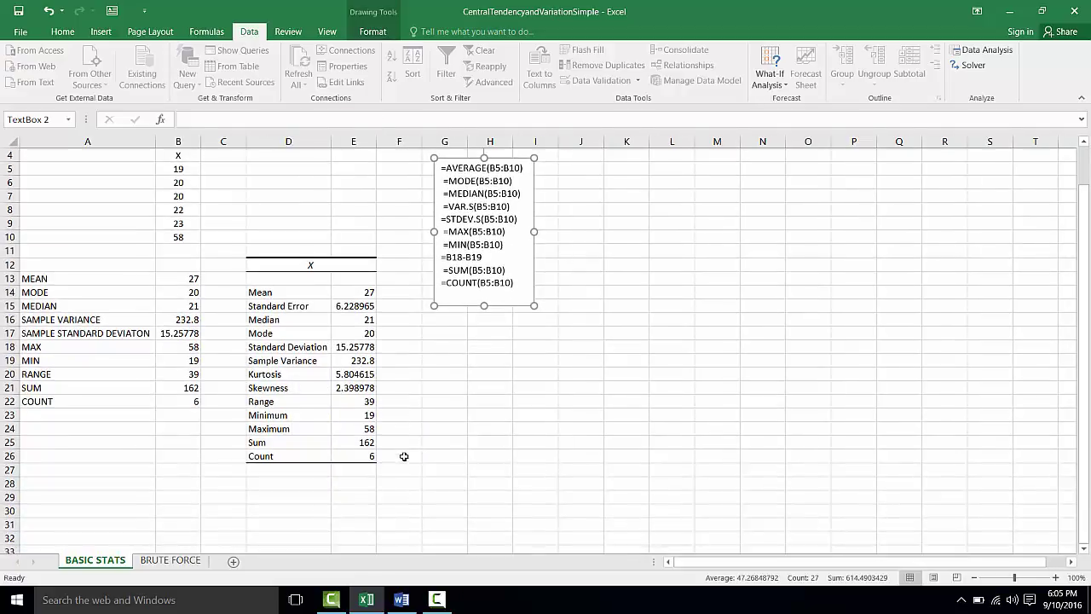
Inspect the contents of output cells E14 through E18 and compare them with the mean formula in B13
click(360, 293)
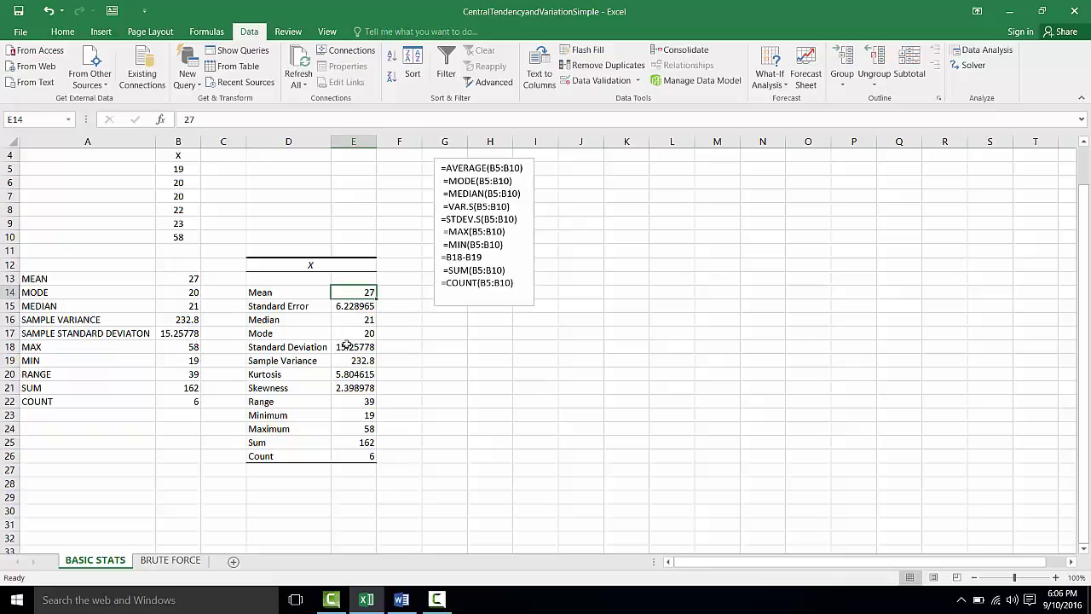
key(Down)
key(Down)
key(Down)
key(Down)
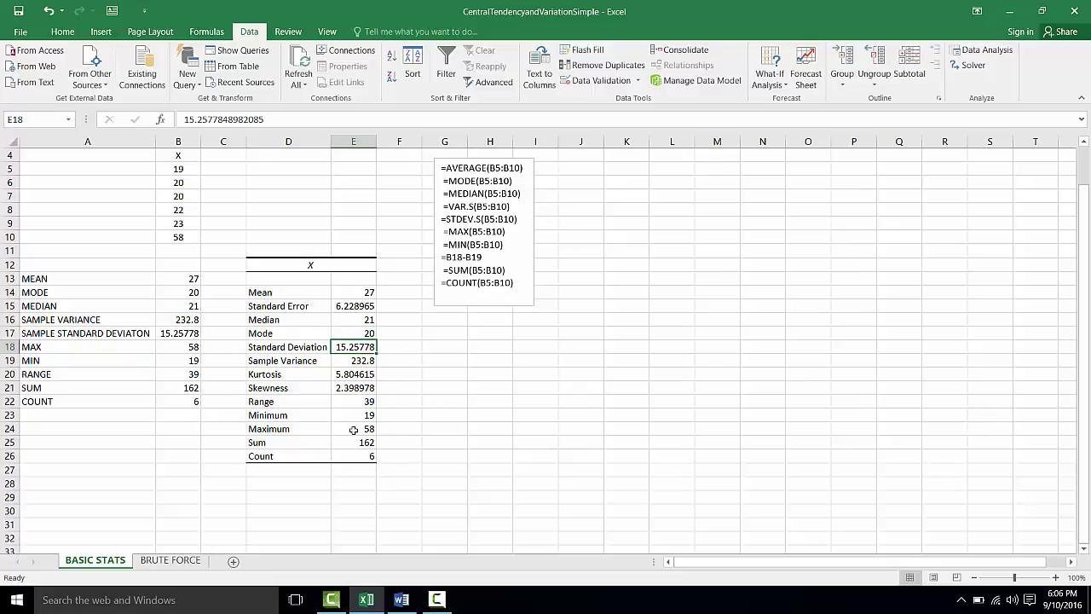
scroll(75, 300, up, 1)
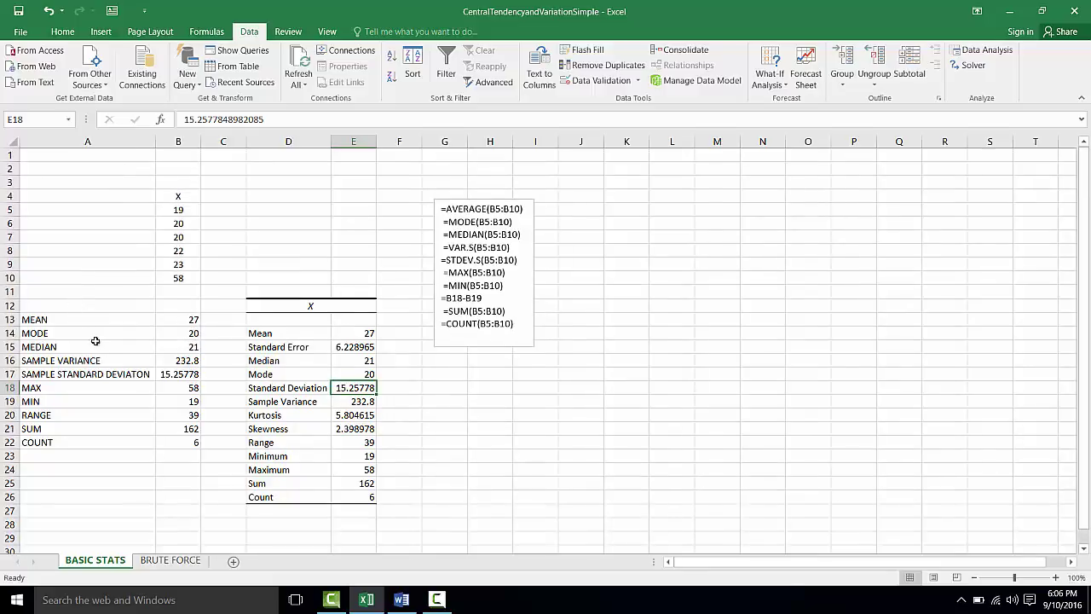
click(192, 319)
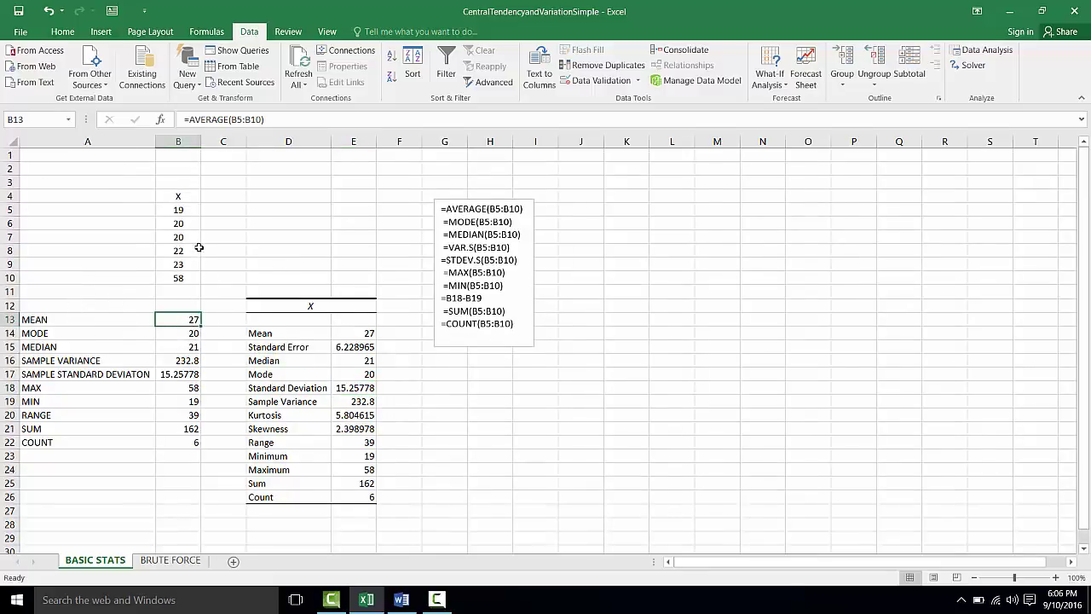
Set the X value in B6 to 27 to compare the formulas with the generated table, and undo the change
click(168, 223)
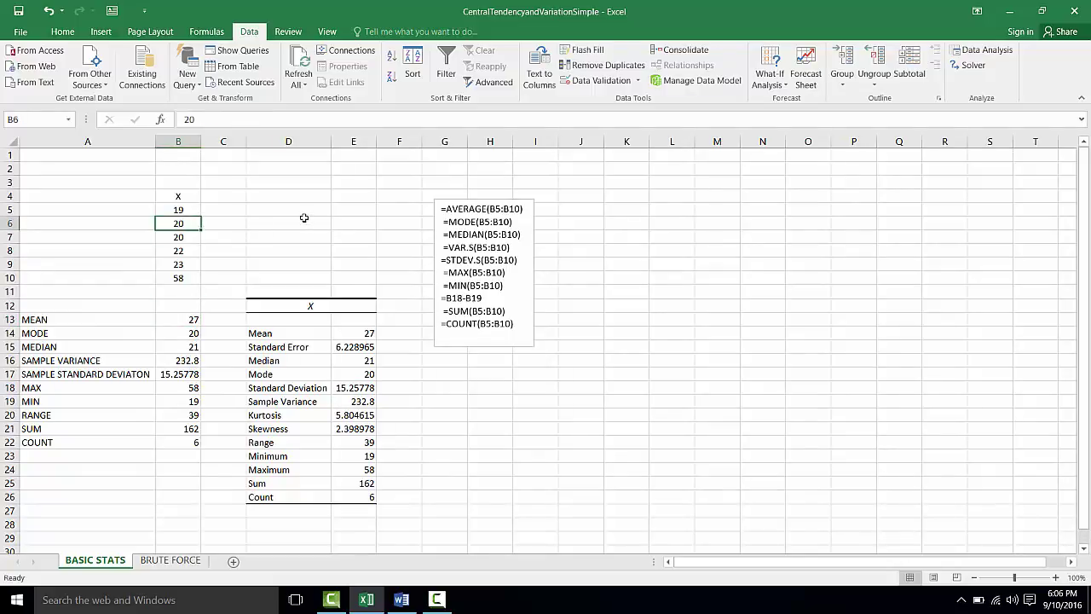
text(27)
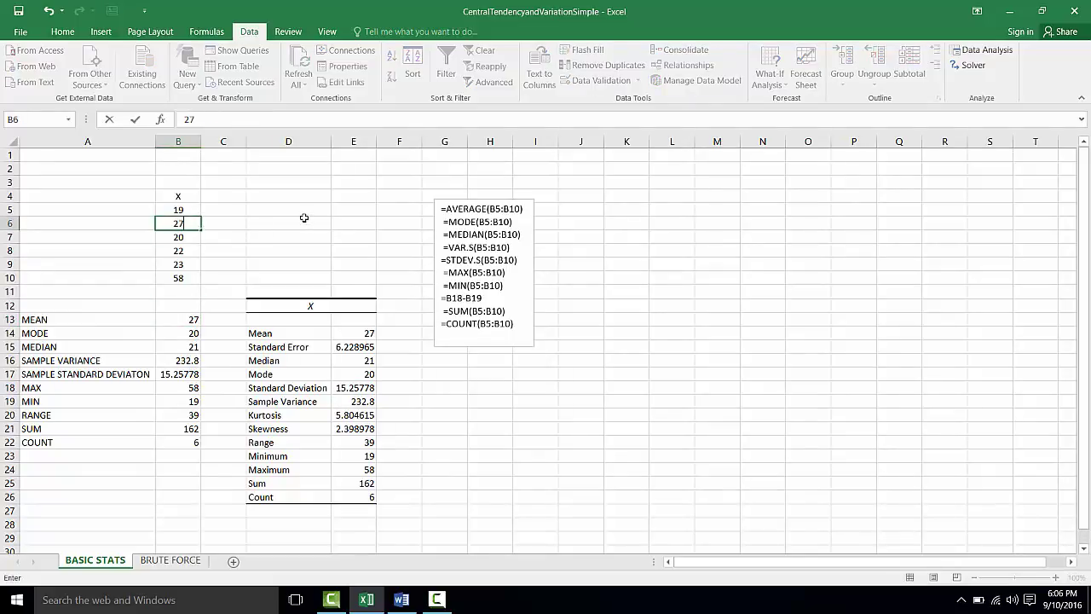
key(Return)
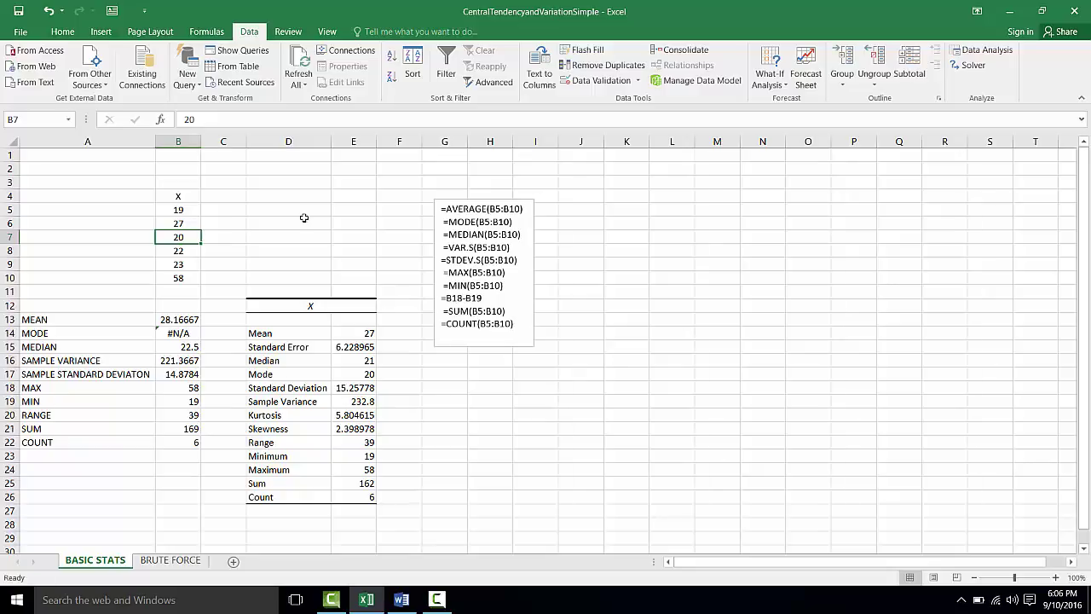
click(49, 11)
Switch to the BRUTE FORCE sheet to view the manual squared-deviation calculation
drag(335, 220, 256, 224)
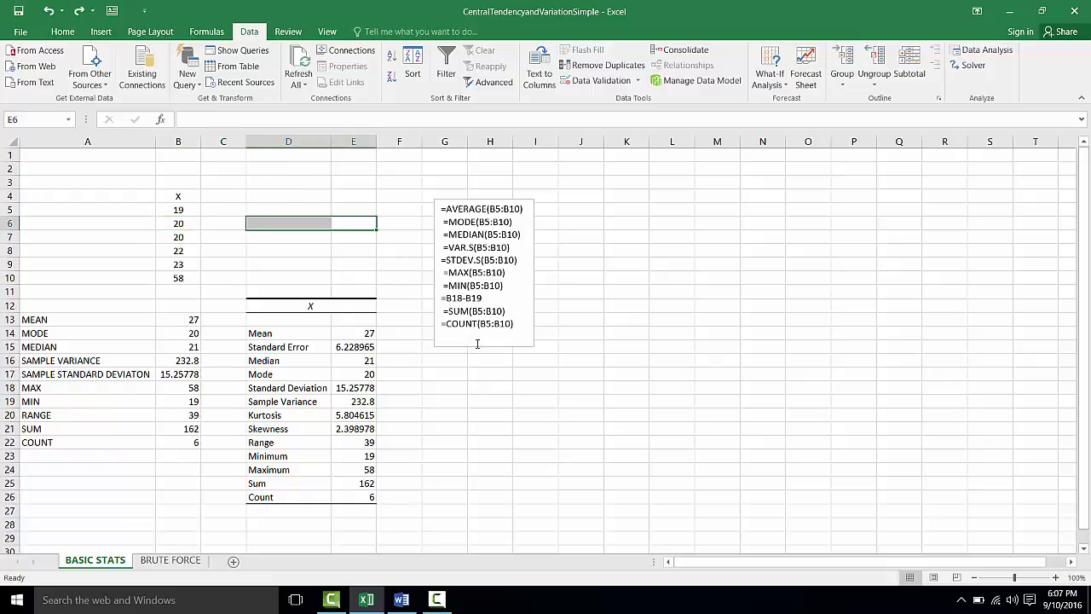
click(430, 352)
click(444, 386)
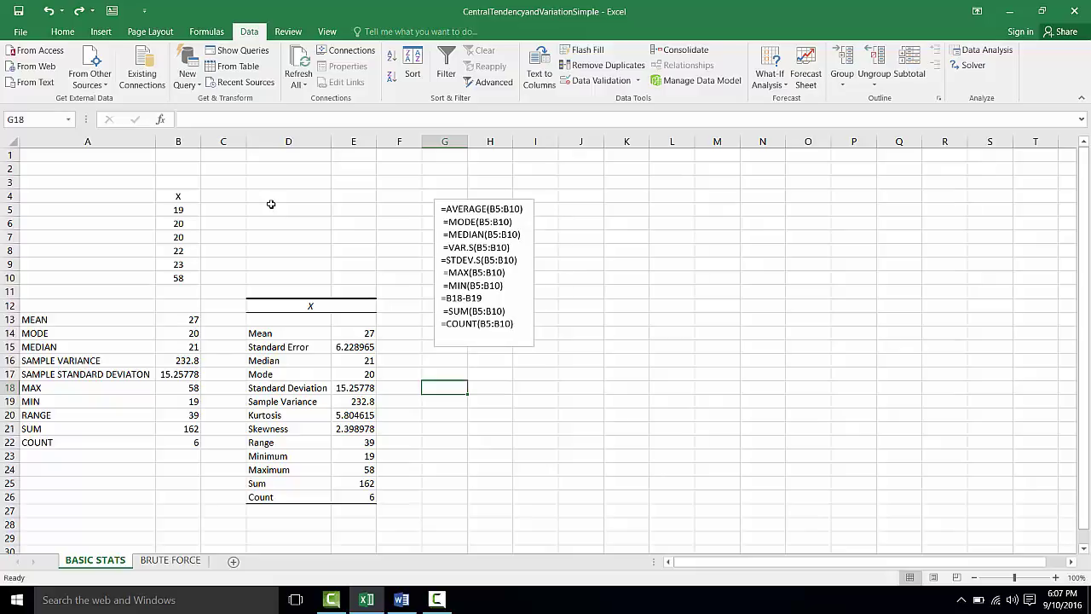
click(188, 561)
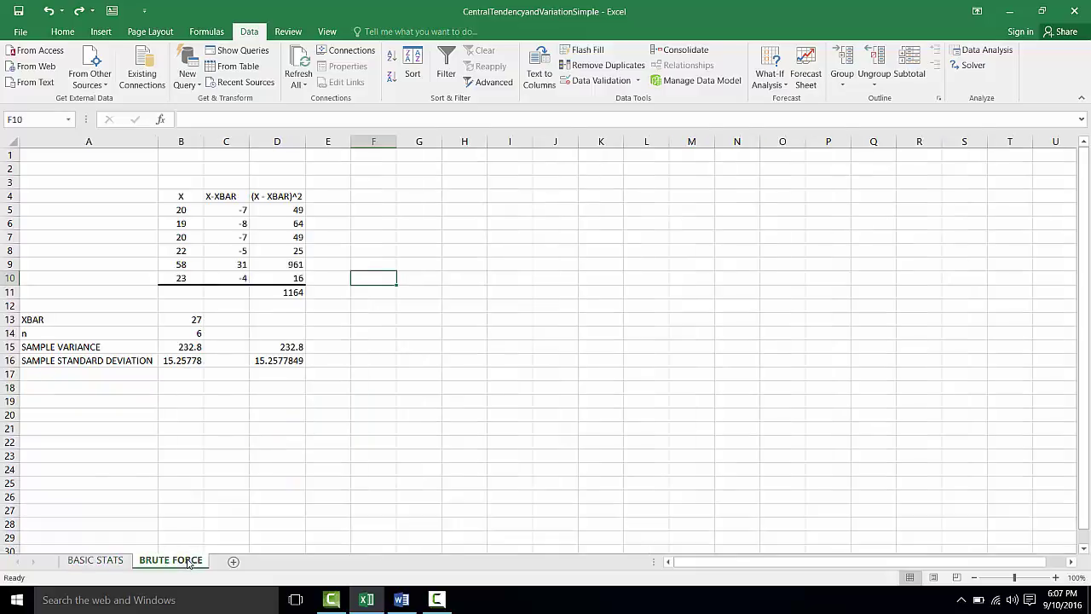